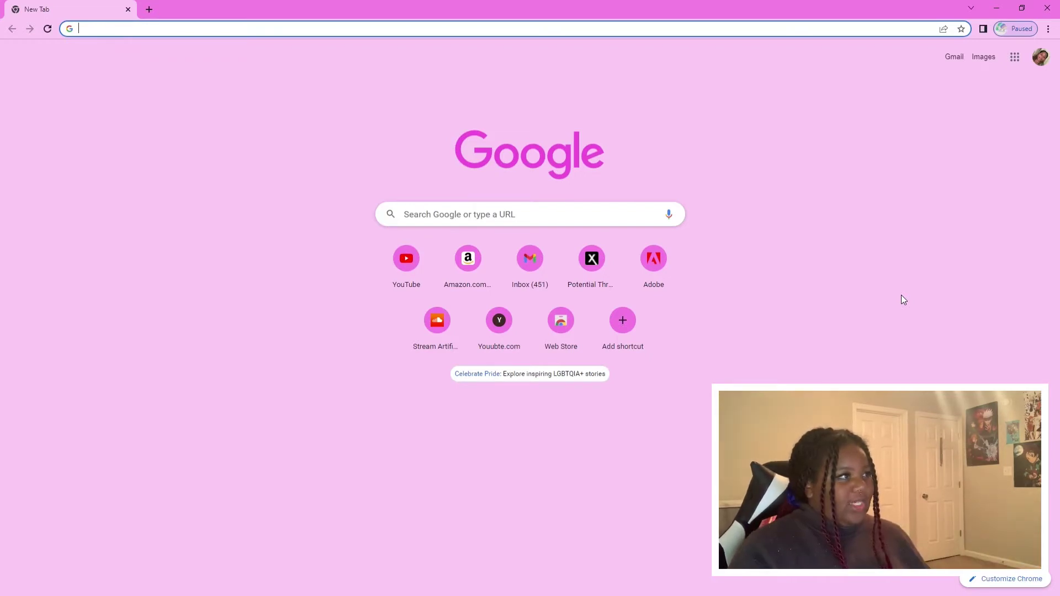
# Go to canva.com and log in to reach the Canva home page.
pyautogui.write('can')
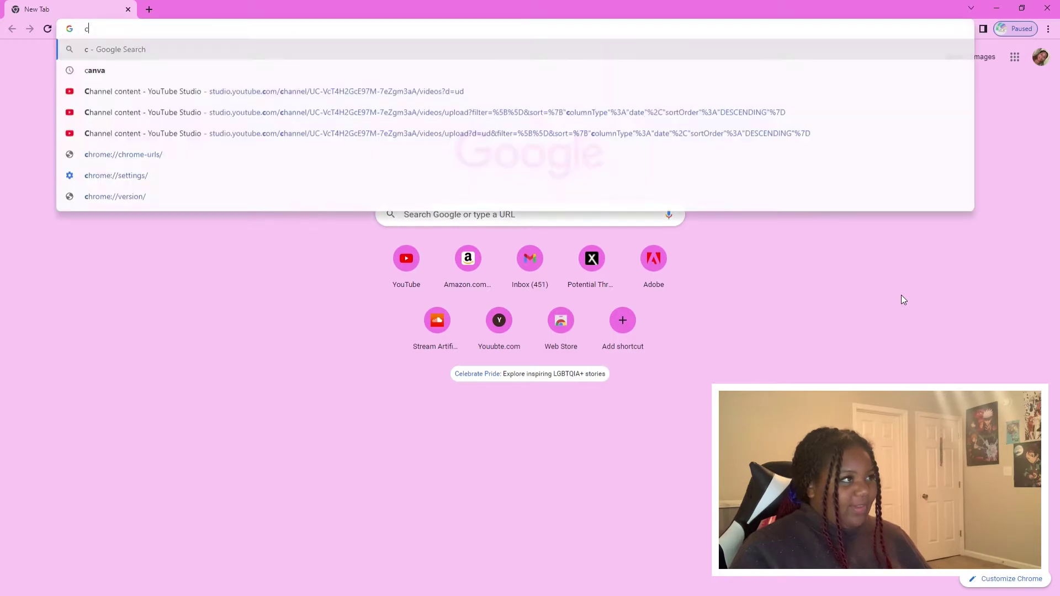
pyautogui.write('va')
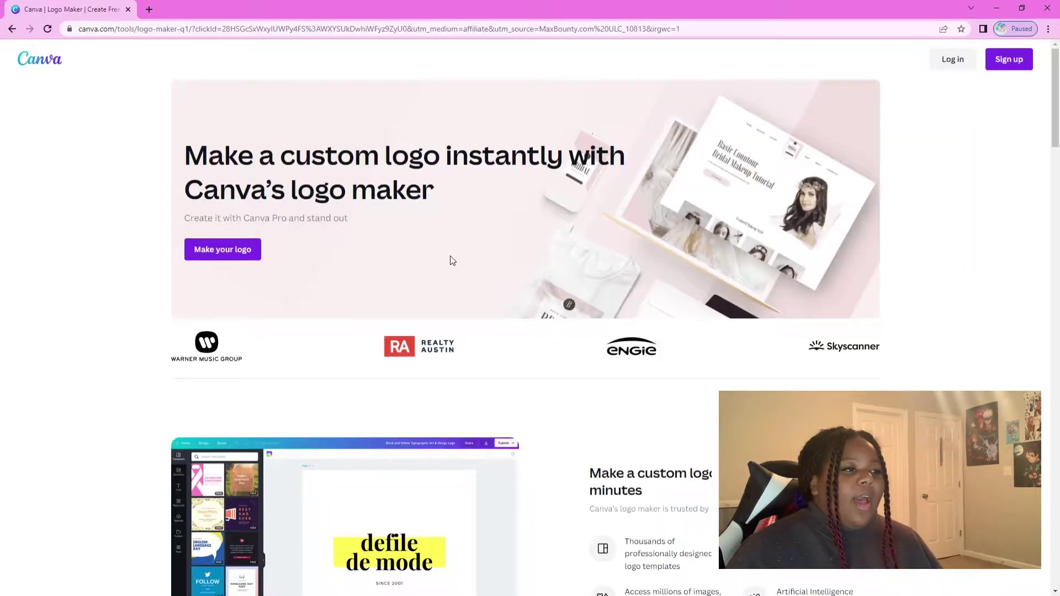
pyautogui.click(963, 55)
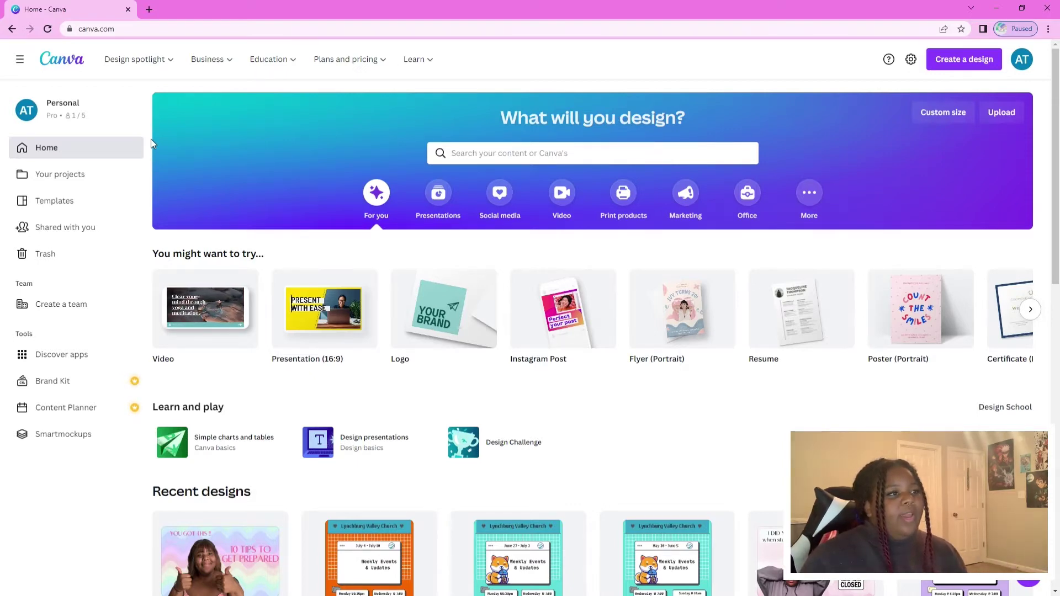
# Search for 'candle label' templates and scroll through the 219 results.
pyautogui.click(565, 157)
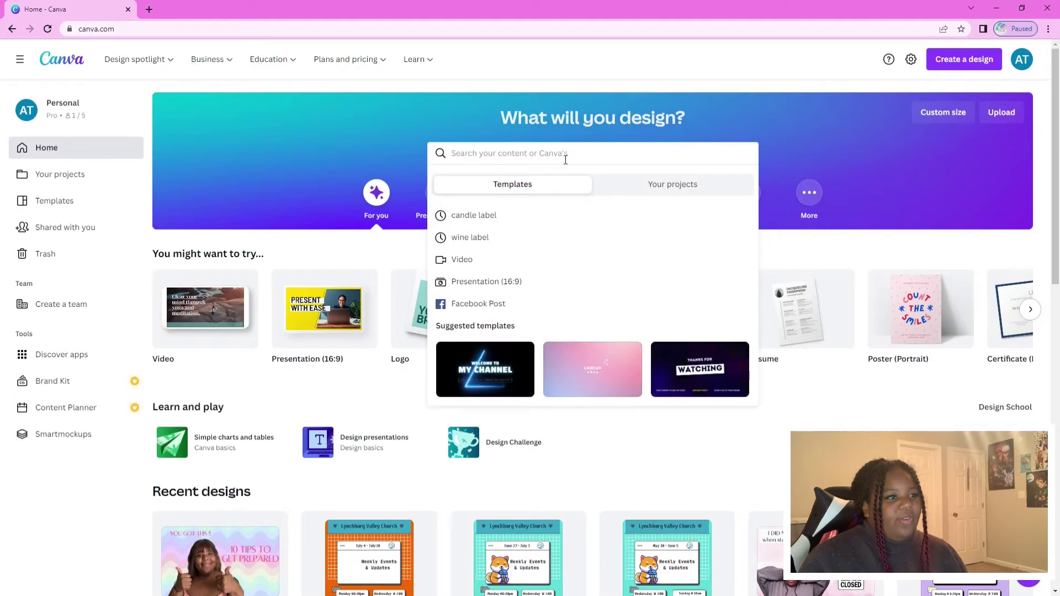
pyautogui.click(522, 219)
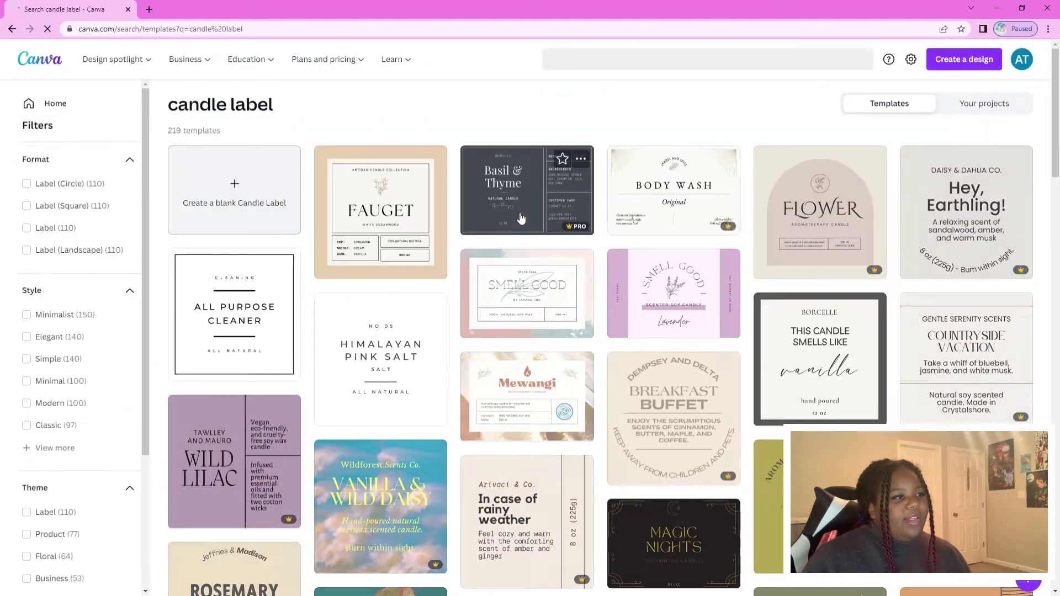
pyautogui.moveTo(1056, 160); pyautogui.dragTo(1057, 209)
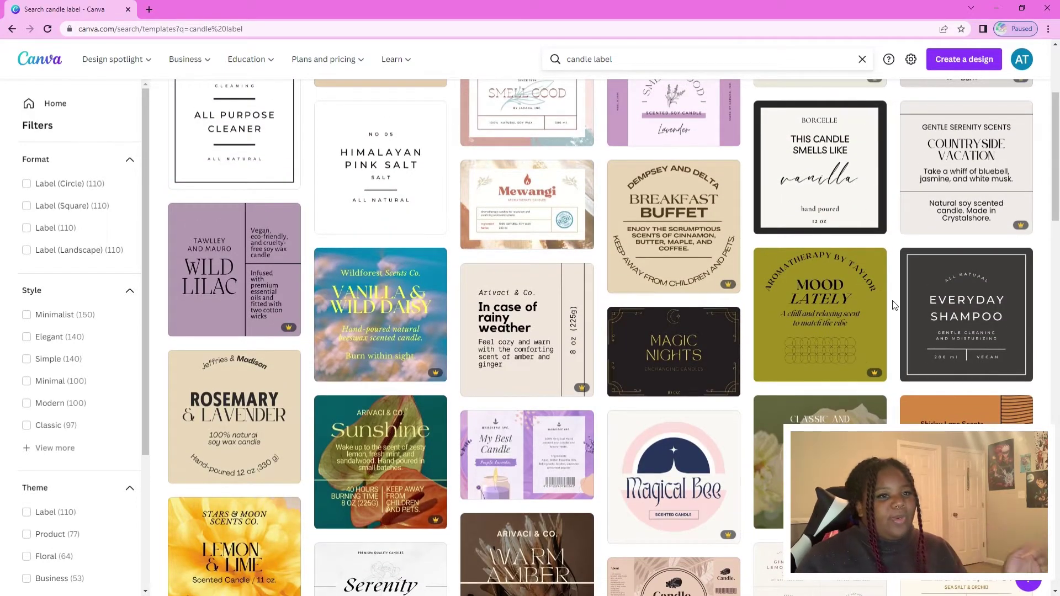
pyautogui.scroll(-7, 745, 293)
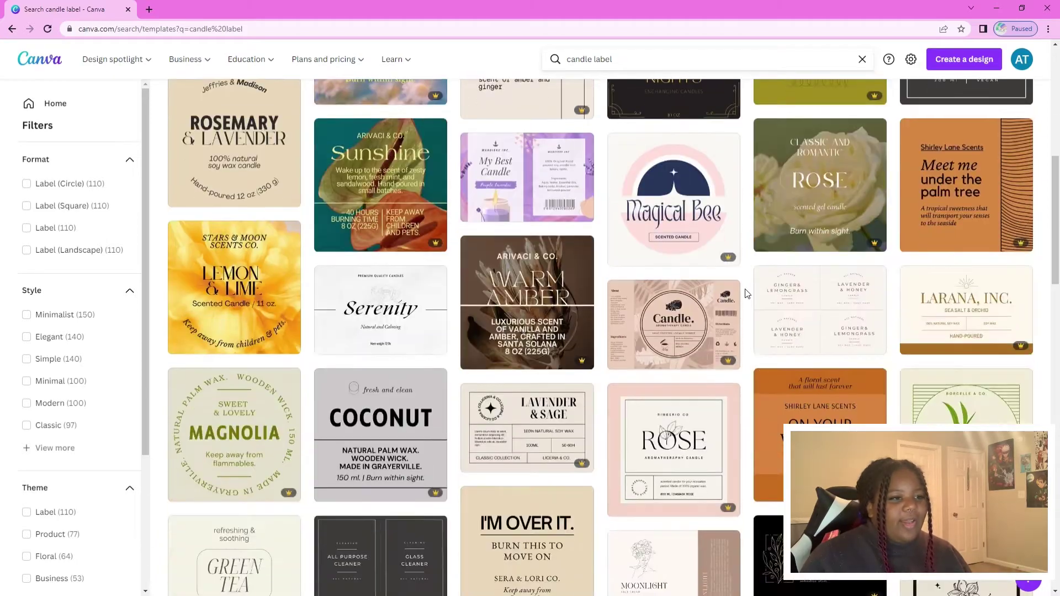
pyautogui.moveTo(1055, 276); pyautogui.dragTo(1056, 104)
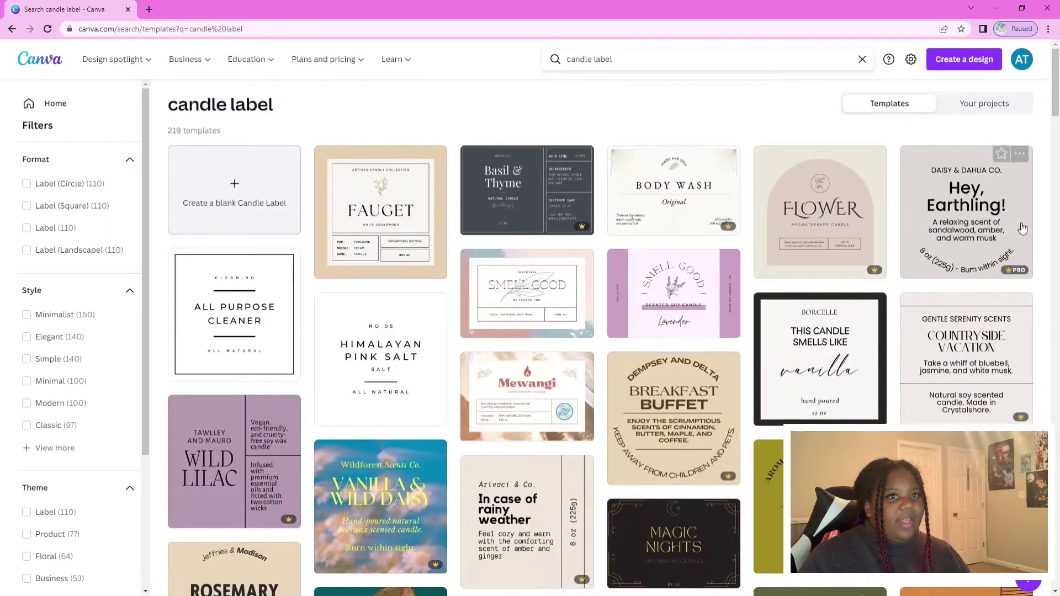
# Create a new Label (Landscape) design and apply the peach watercolour ELLA template.
pyautogui.click(989, 58)
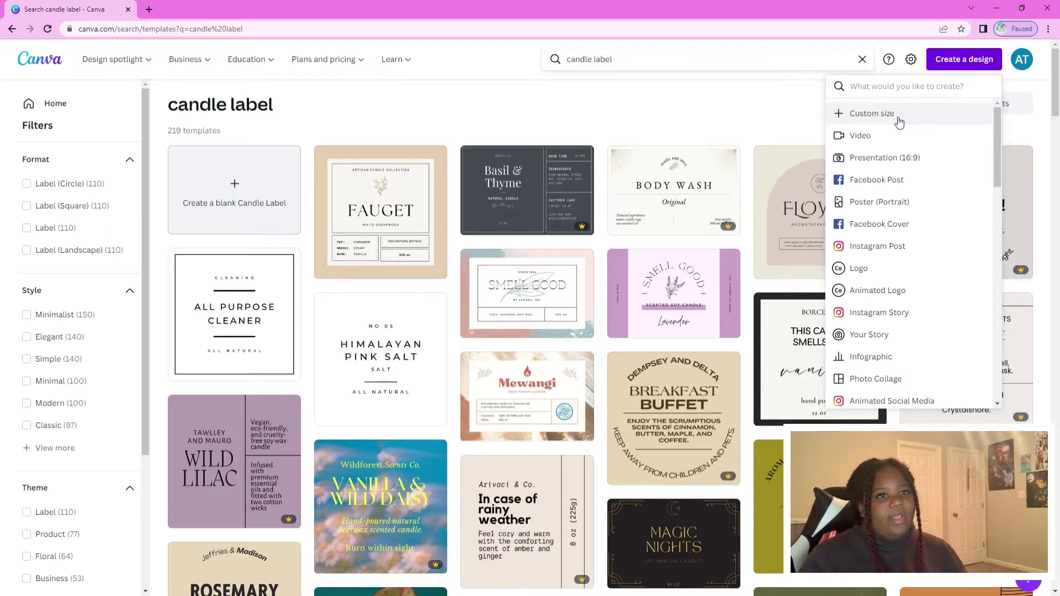
pyautogui.click(787, 126)
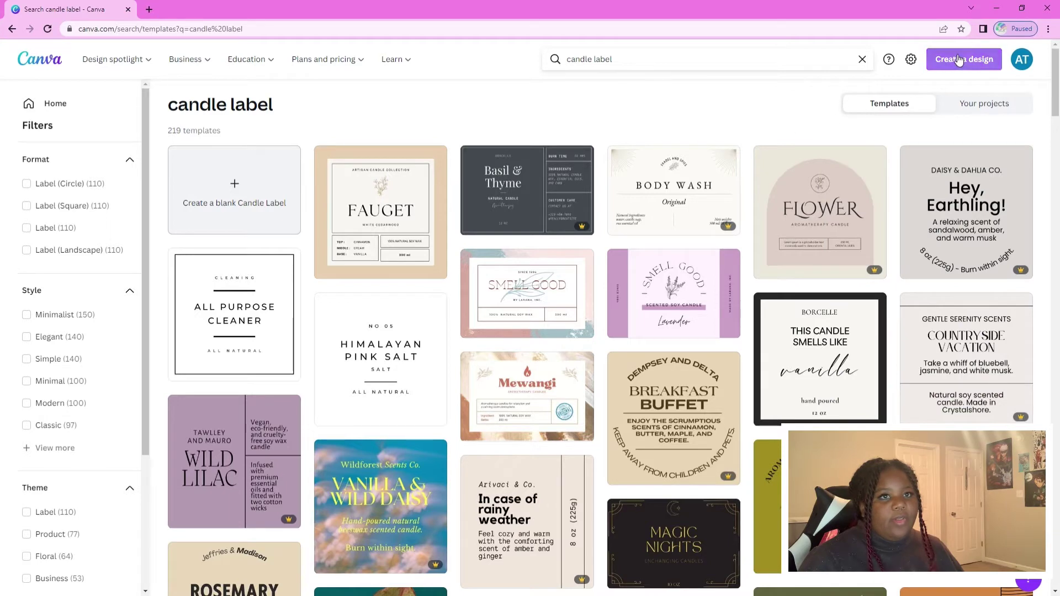
pyautogui.click(941, 65)
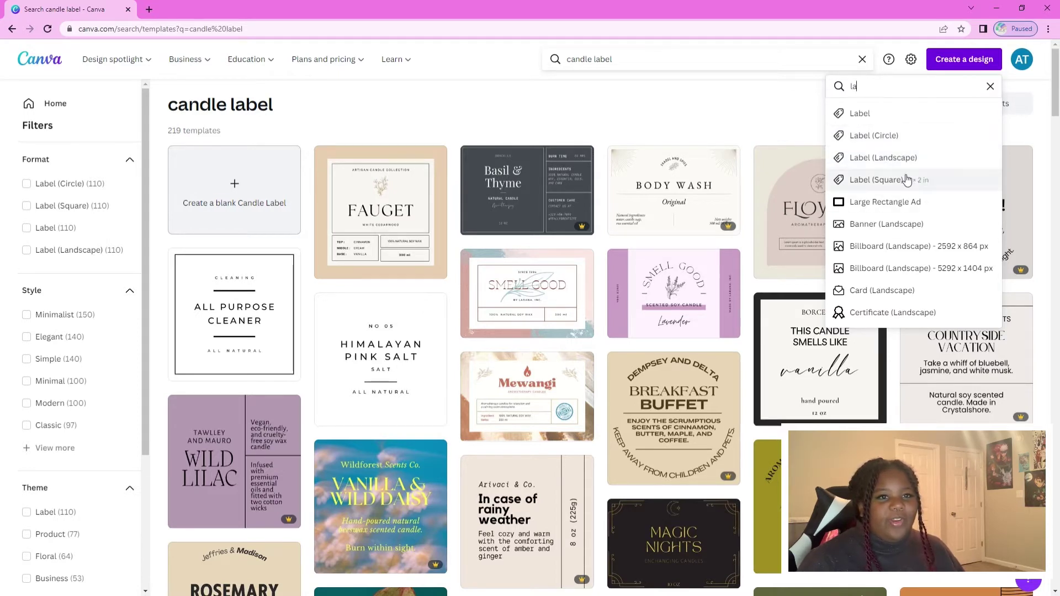
pyautogui.click(908, 157)
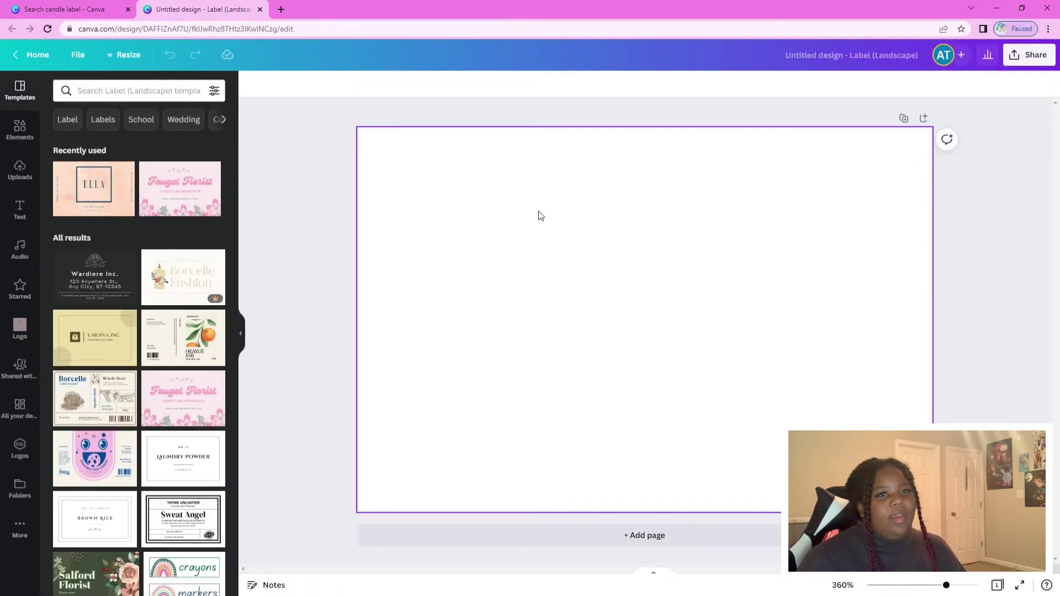
pyautogui.click(85, 197)
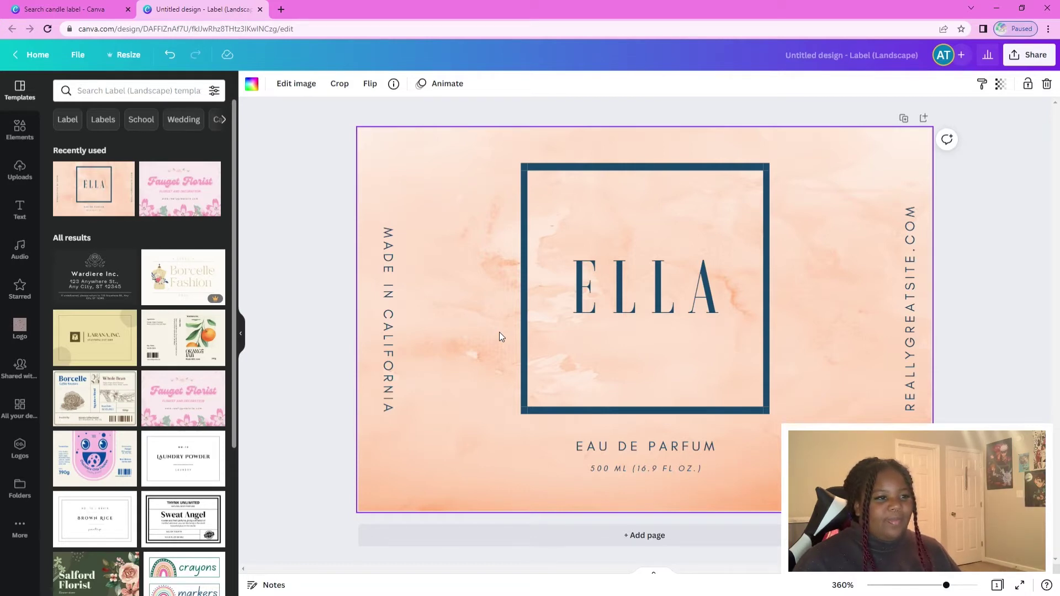
# Compare the pink Pegasus label with the new ELLA design, with the Templates panel closed.
pyautogui.click(97, 14)
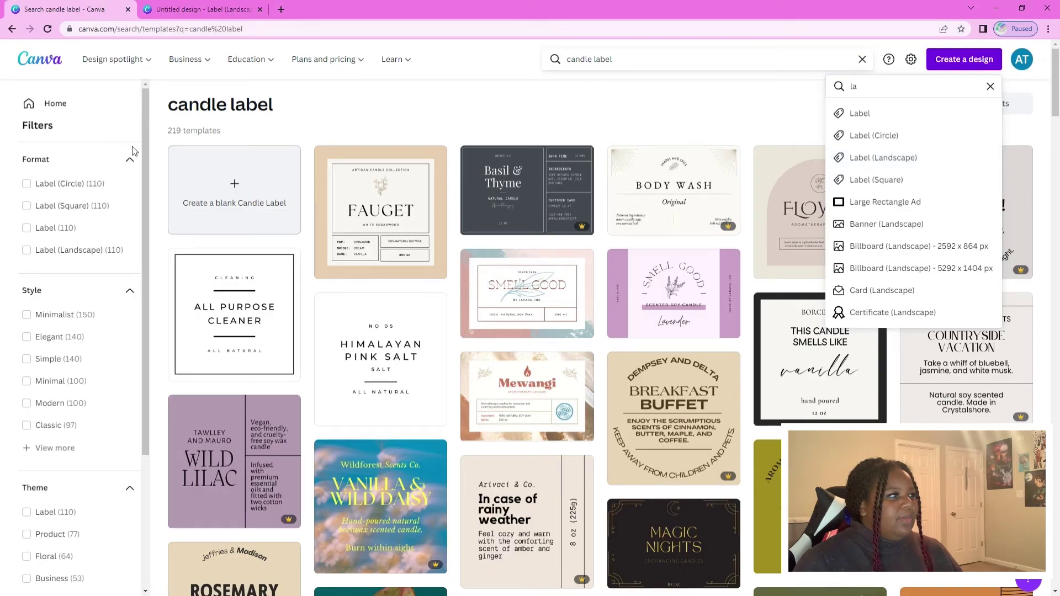
pyautogui.click(54, 104)
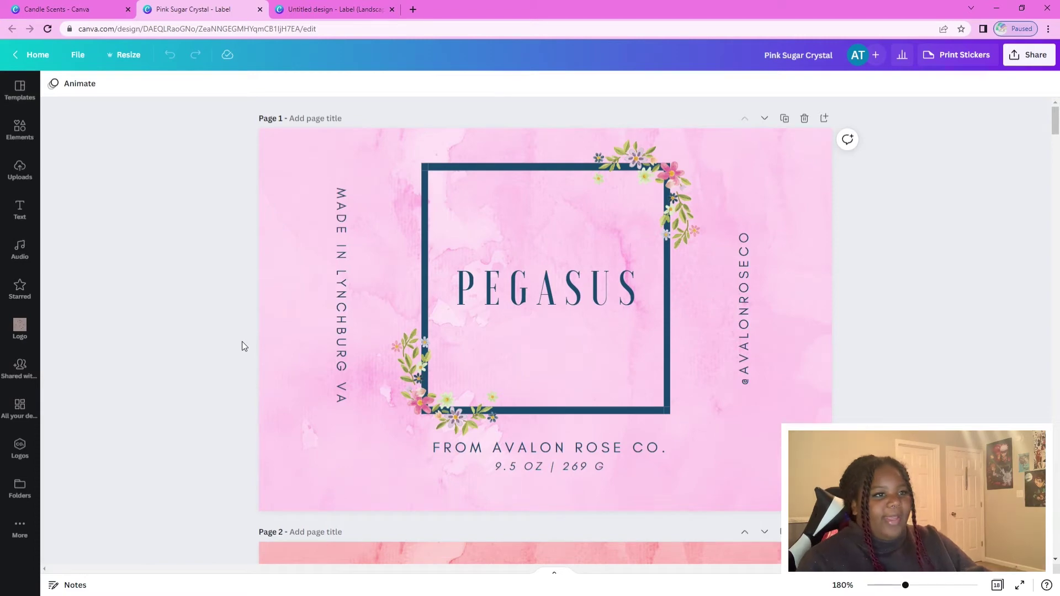
pyautogui.click(336, 6)
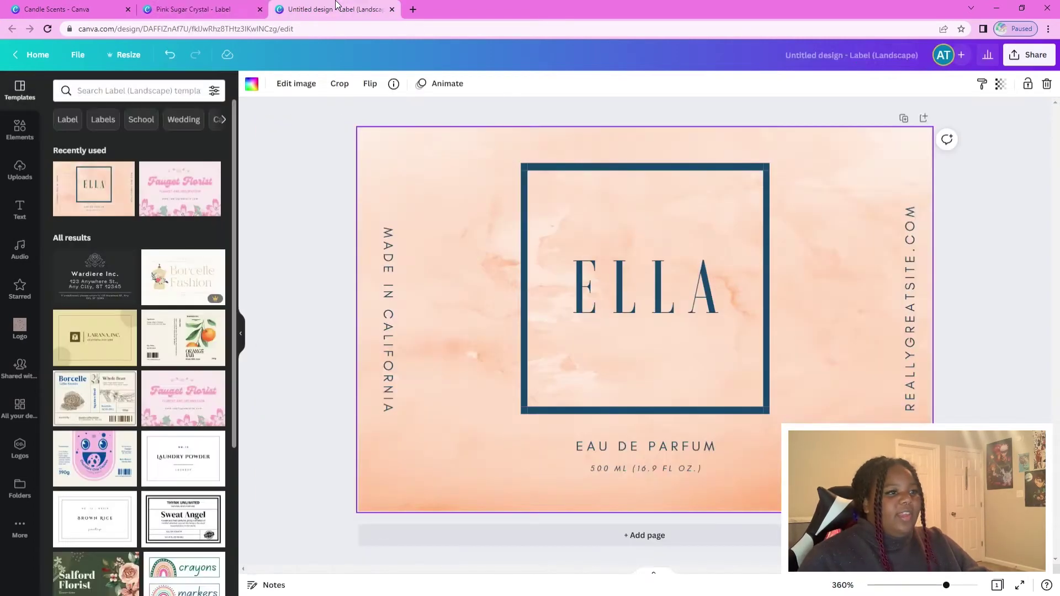
pyautogui.click(242, 317)
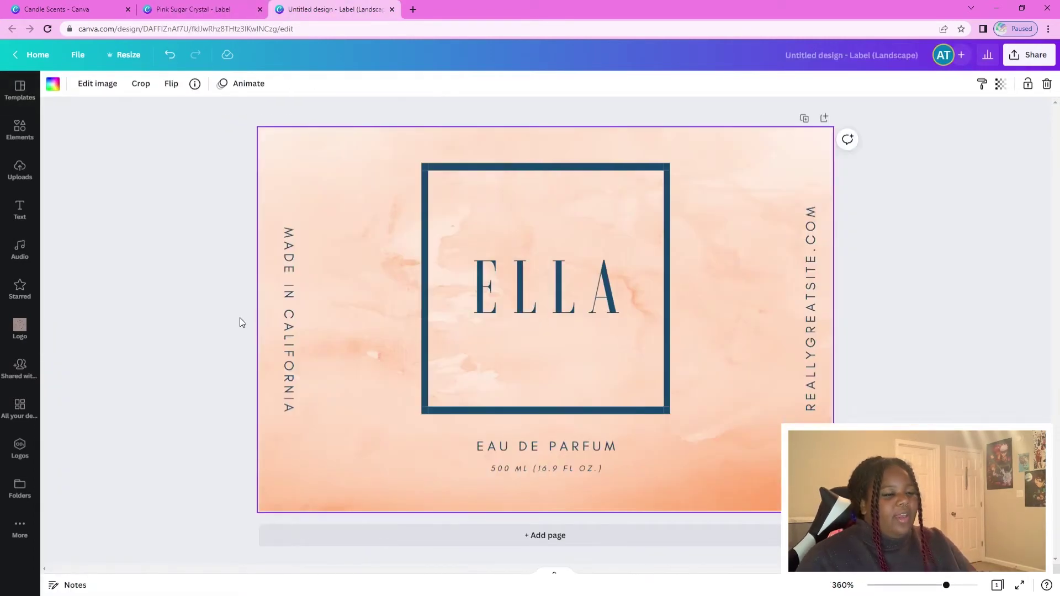
pyautogui.click(205, 7)
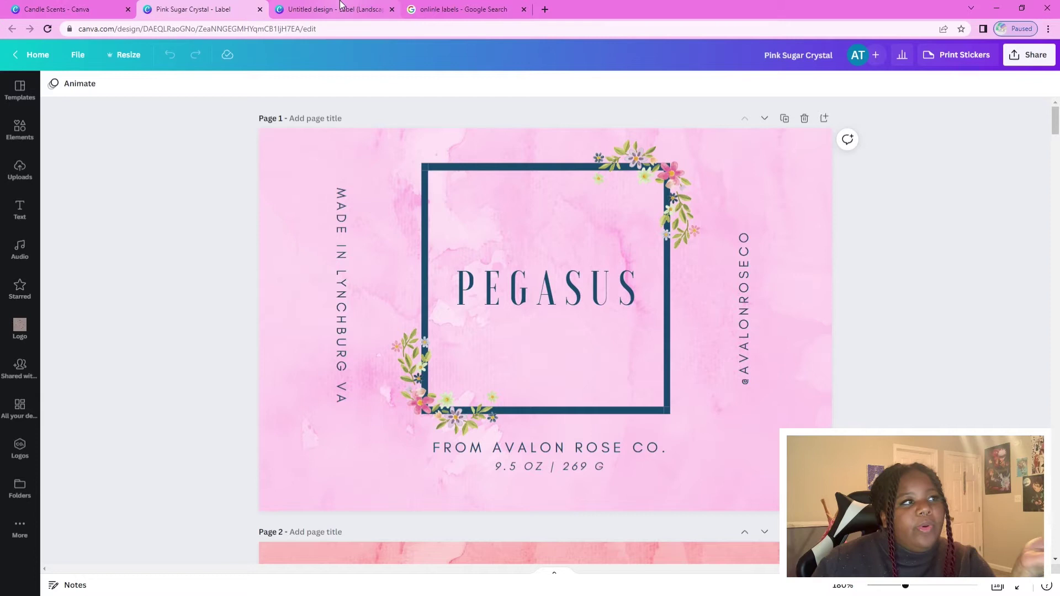
pyautogui.click(334, 9)
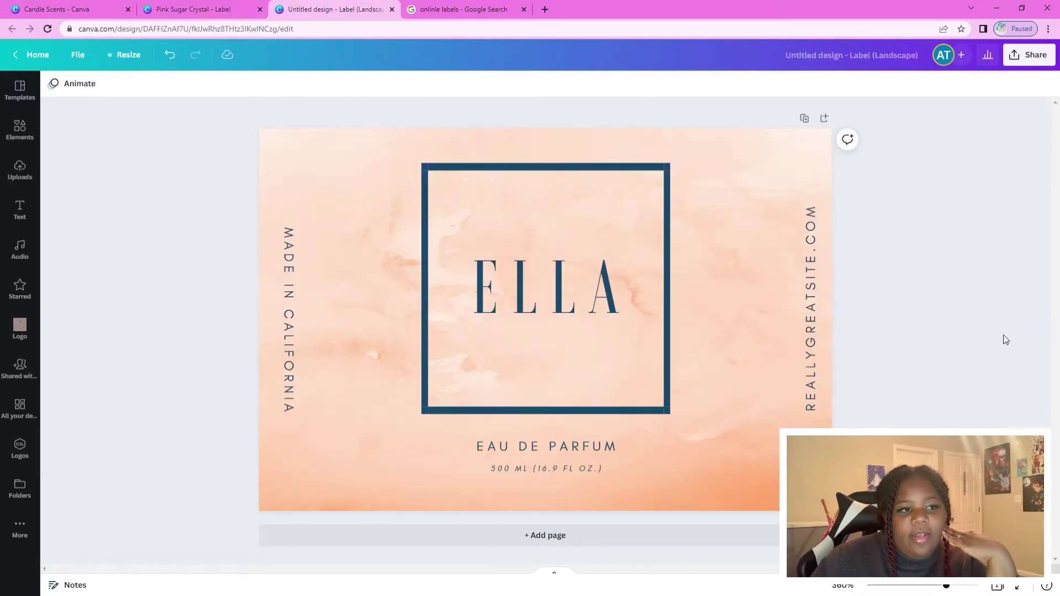
# Change the left side text from MADE IN CALIFORNIA to MADE IN LYNCHBURG VA.
pyautogui.doubleClick(298, 398)
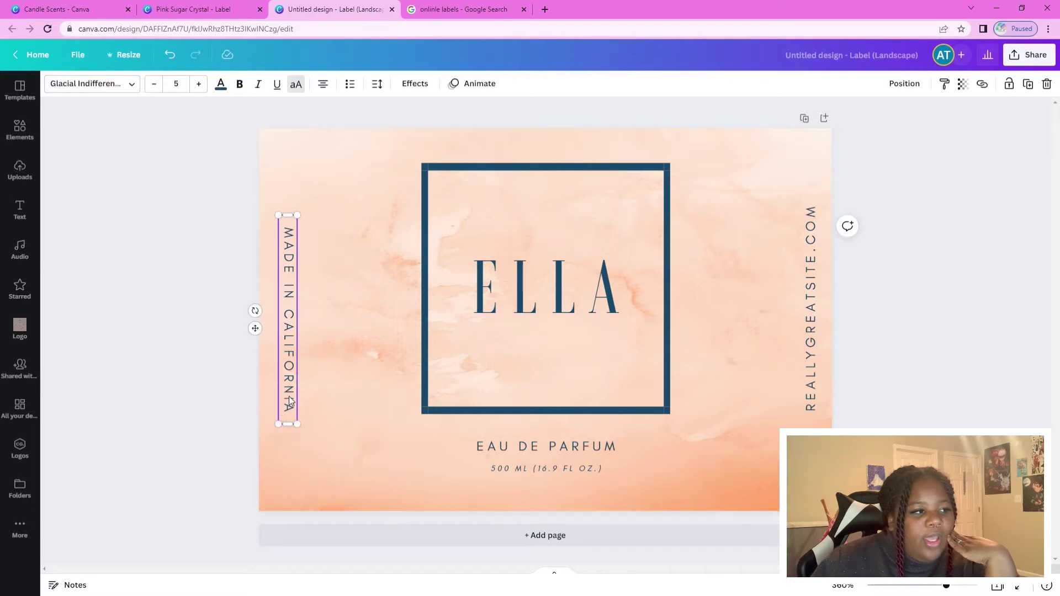
pyautogui.click(302, 421)
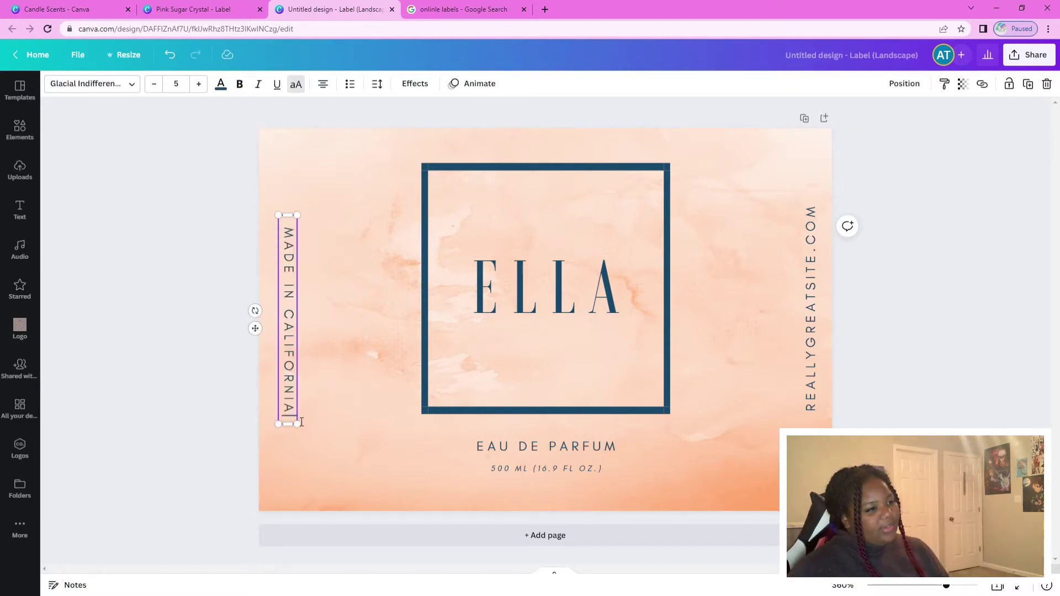
pyautogui.press('BackSpace')
pyautogui.press('BackSpace')
pyautogui.press('BackSpace')
pyautogui.press('BackSpace')
pyautogui.press('BackSpace')
pyautogui.press('BackSpace')
pyautogui.press('BackSpace')
pyautogui.press('BackSpace')
pyautogui.press('BackSpace')
pyautogui.press('BackSpace')
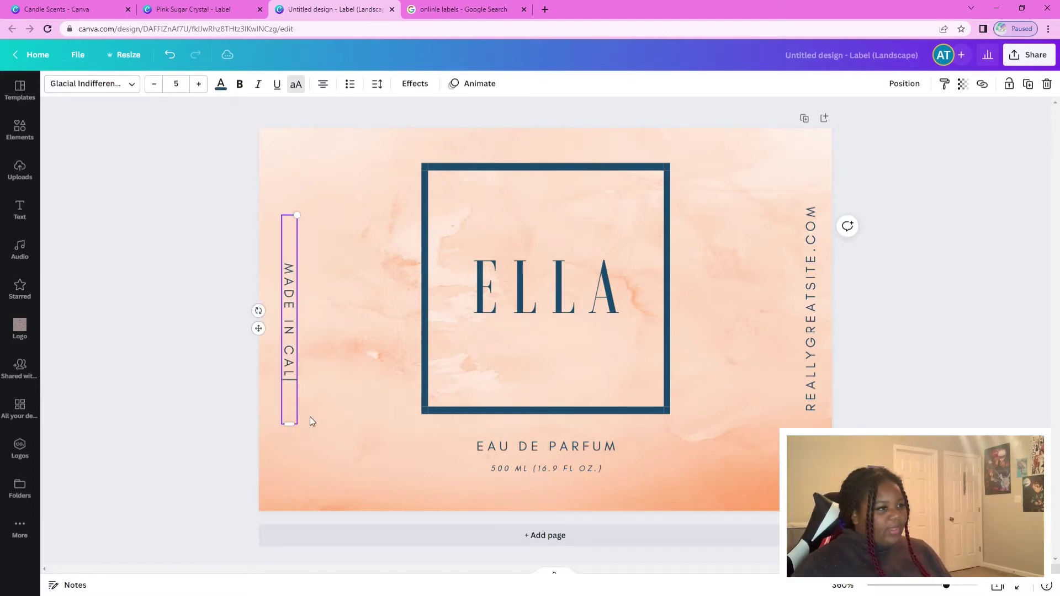
pyautogui.write('LYN')
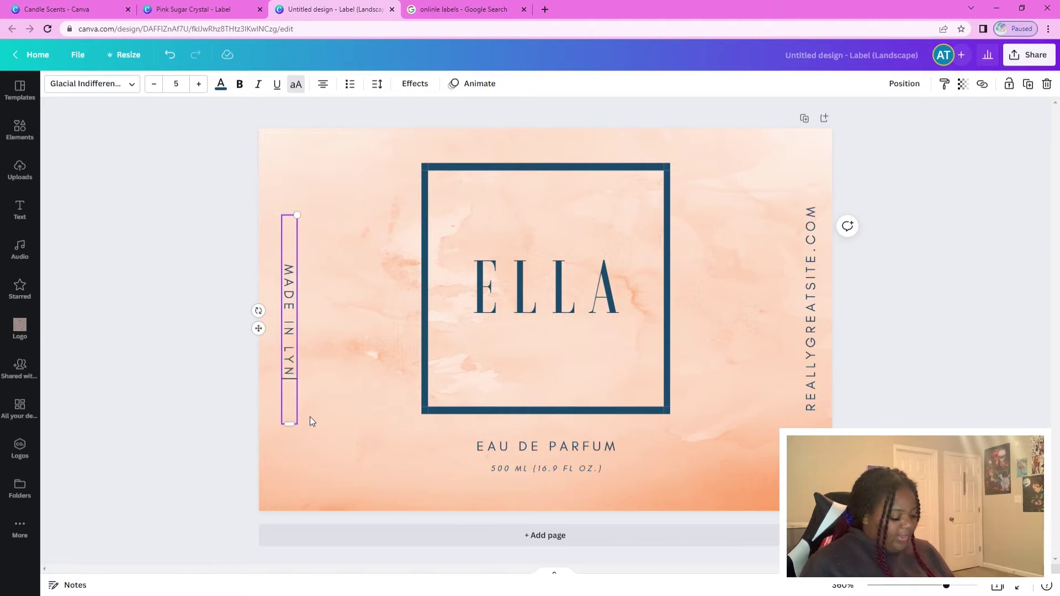
pyautogui.write('CHBURG VA')
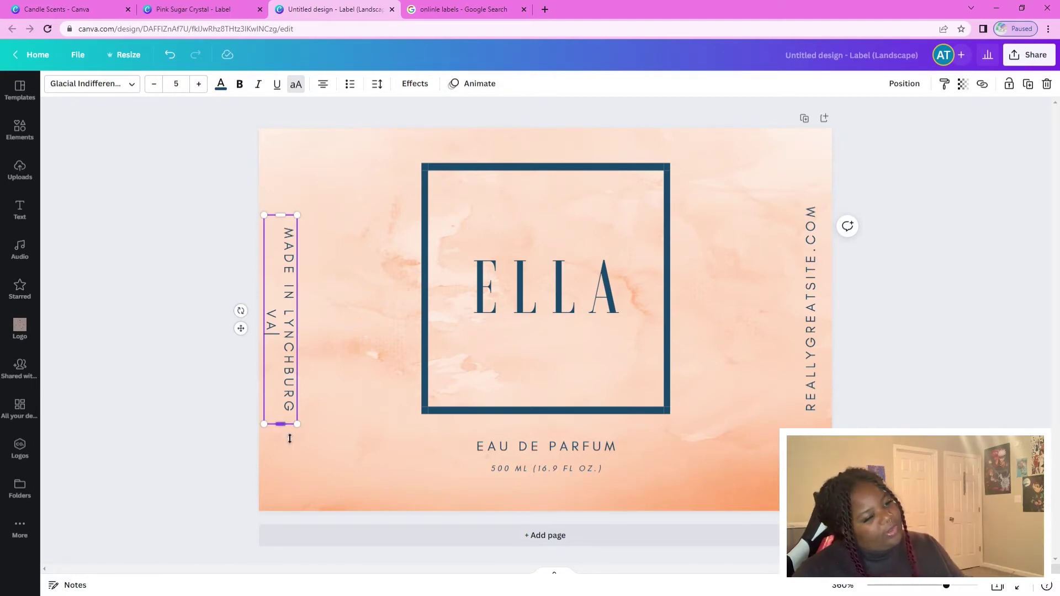
pyautogui.click(286, 429)
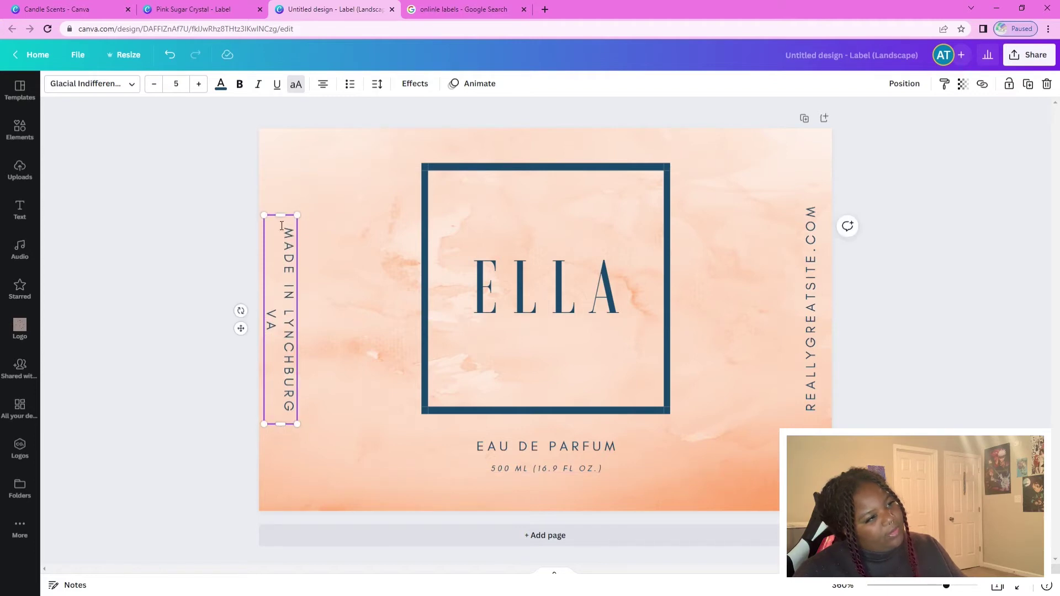
# Lengthen the side text box so MADE IN LYNCHBURG VA fits on one line.
pyautogui.click(251, 223)
pyautogui.click(287, 220)
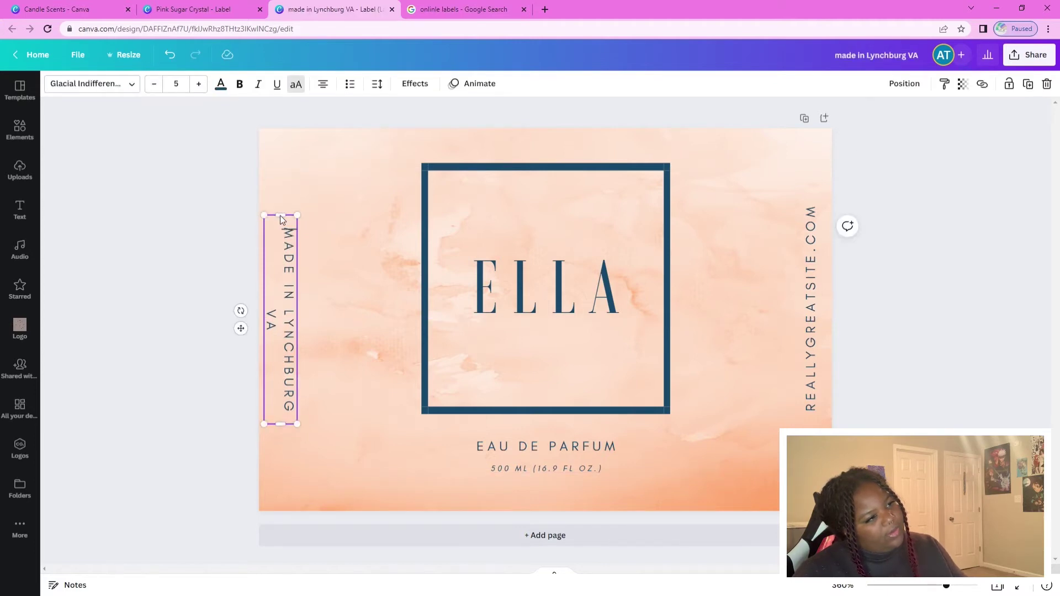
pyautogui.moveTo(286, 220); pyautogui.dragTo(286, 207)
pyautogui.click(243, 239)
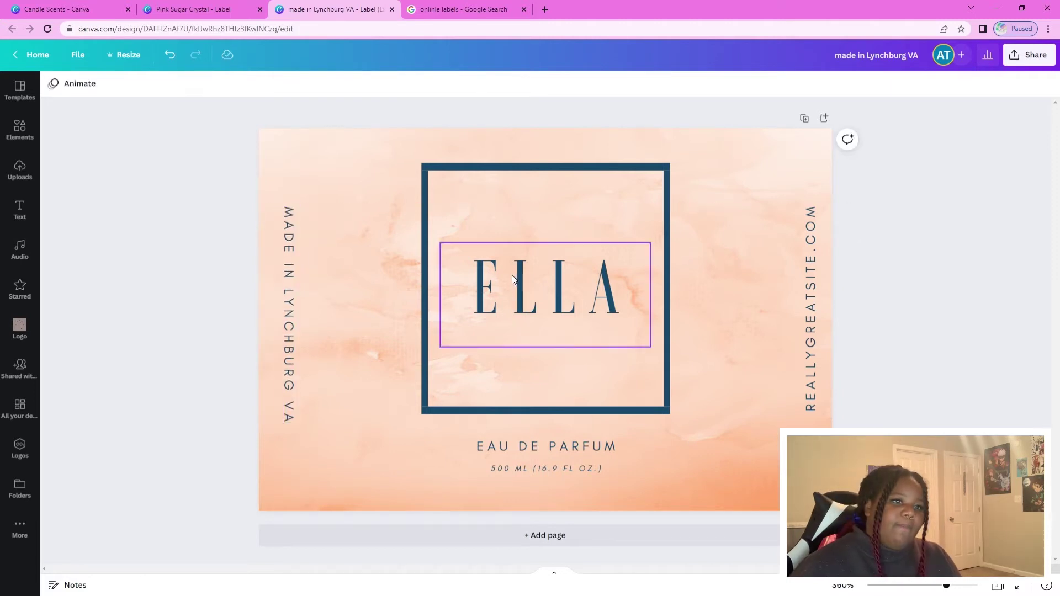
# Replace the REALLYGREATSITE.COM right-edge text with ETSY.COM/AVLONROSECO.
pyautogui.click(810, 238)
pyautogui.doubleClick(814, 220)
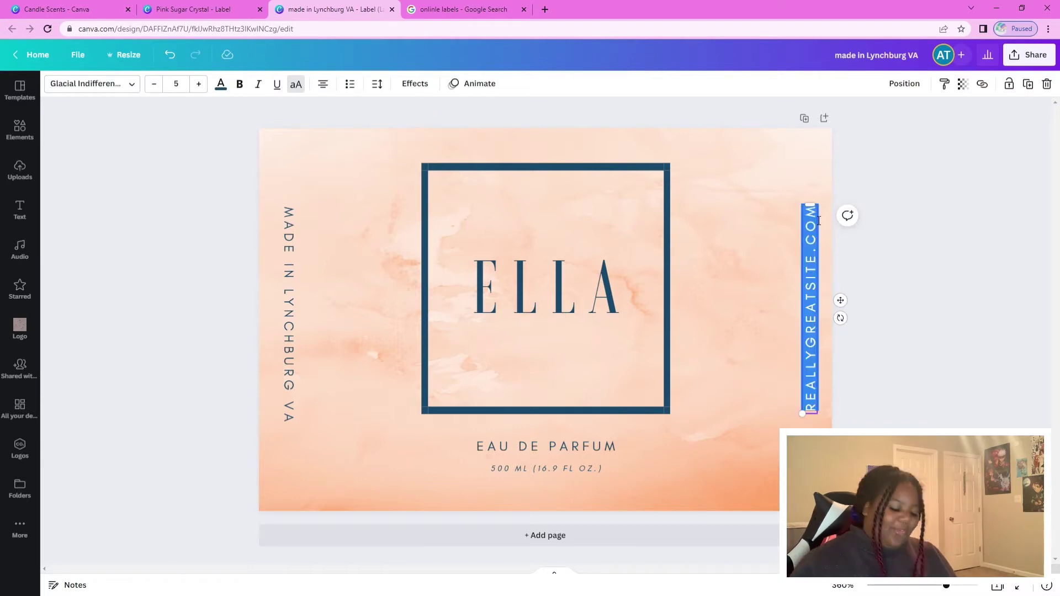
pyautogui.write('@')
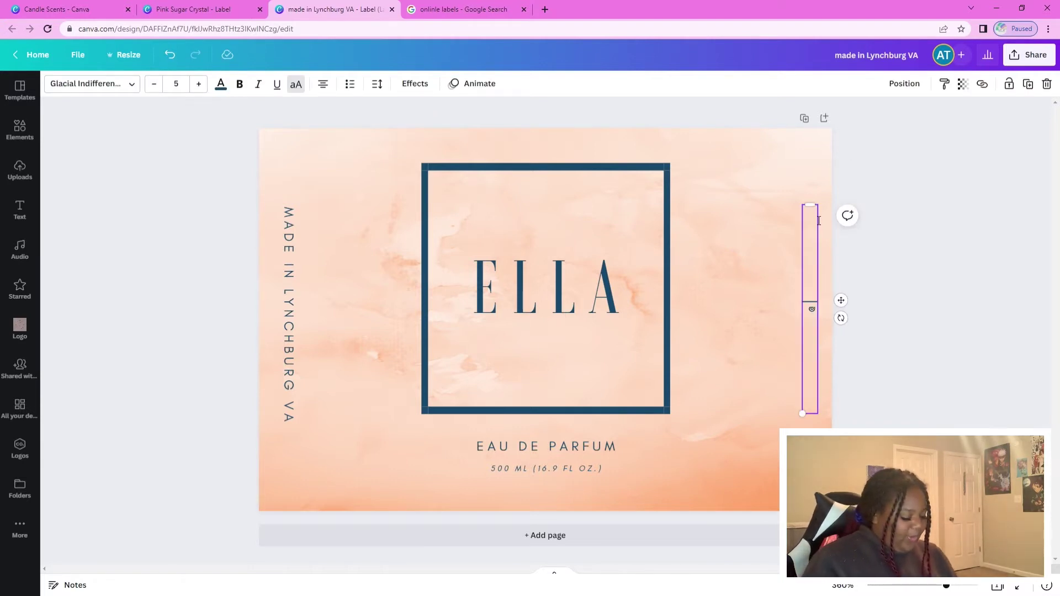
pyautogui.write('AVLON')
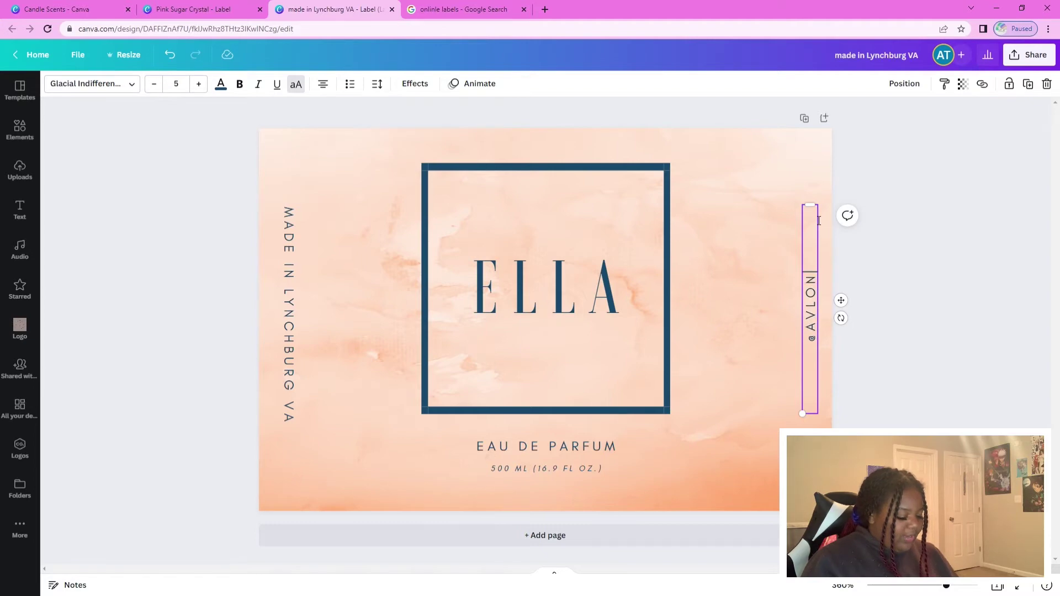
pyautogui.write('ROSECO')
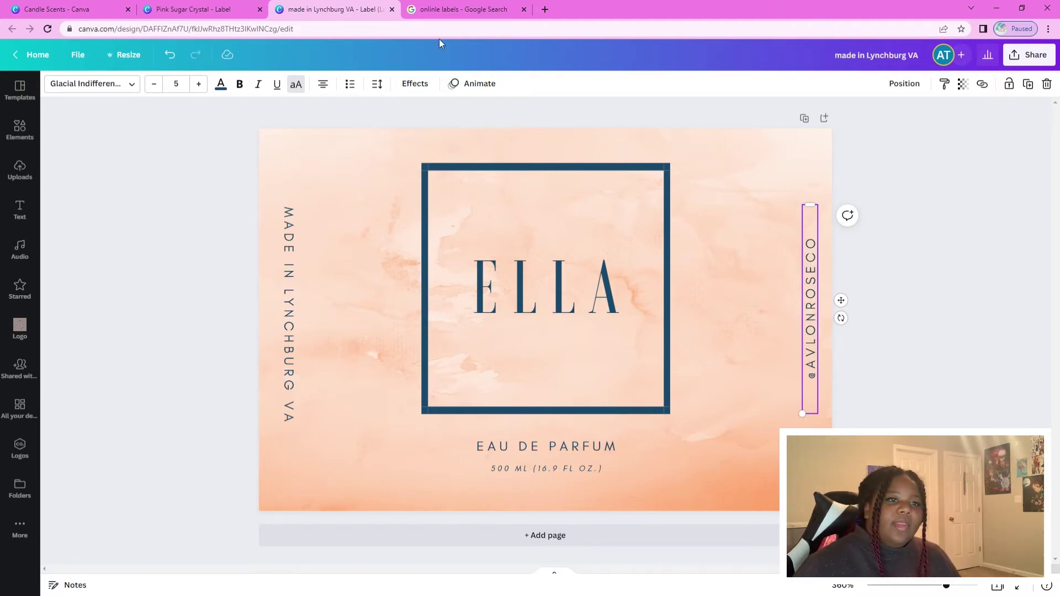
pyautogui.press('BackSpace')
pyautogui.press('BackSpace')
pyautogui.press('BackSpace')
pyautogui.press('BackSpace')
pyautogui.press('BackSpace')
pyautogui.press('BackSpace')
pyautogui.press('BackSpace')
pyautogui.press('BackSpace')
pyautogui.press('BackSpace')
pyautogui.press('BackSpace')
pyautogui.press('BackSpace')
pyautogui.press('BackSpace')
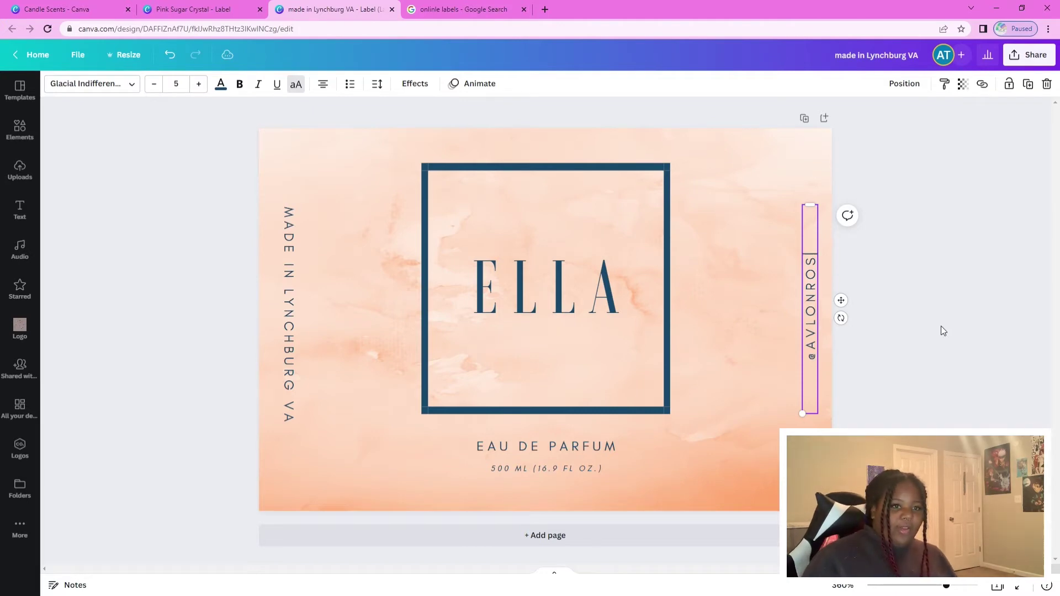
pyautogui.write('ETSY')
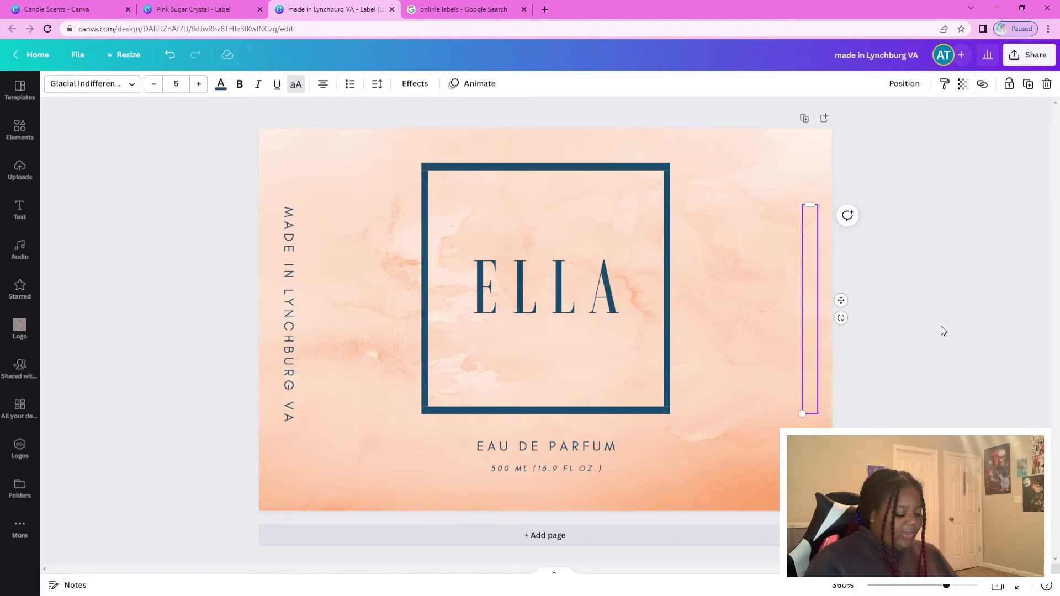
pyautogui.write('.COM')
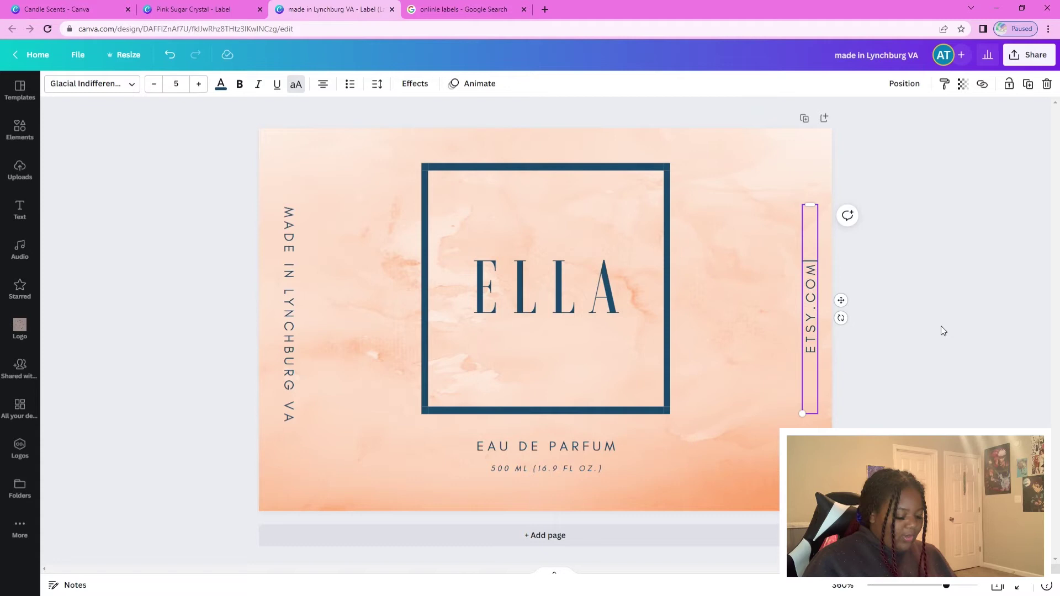
pyautogui.write('/A')
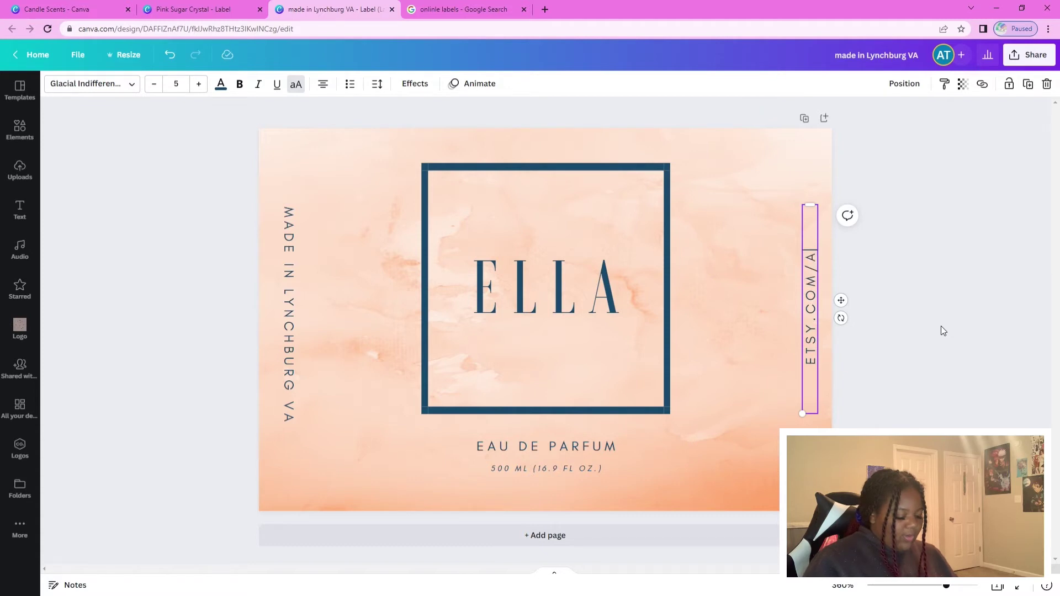
pyautogui.write('VLONROSECO')
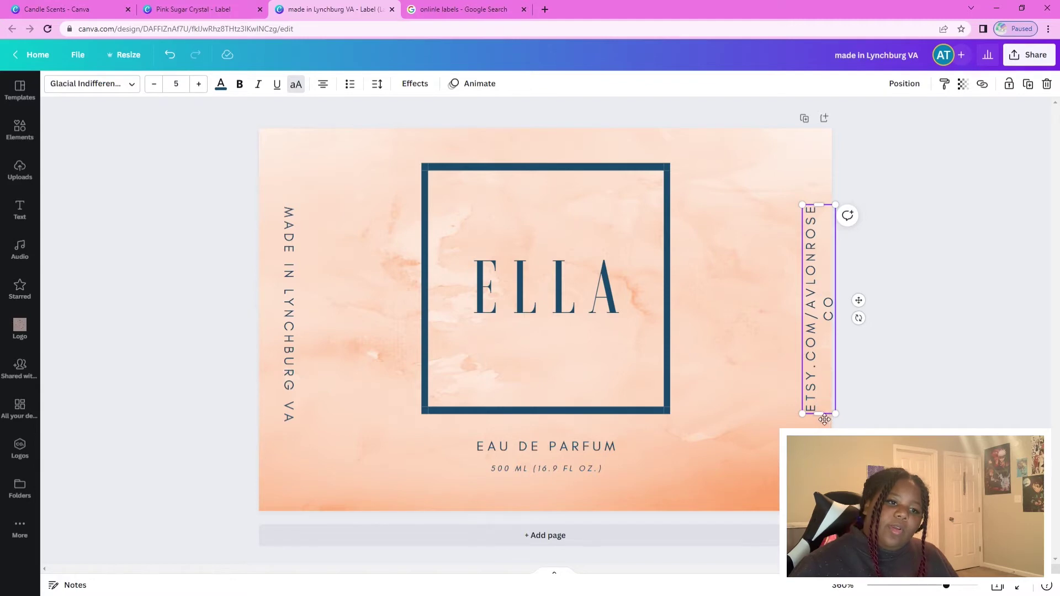
# Lengthen the Etsy address box to one line and centre it vertically on the label.
pyautogui.moveTo(825, 420); pyautogui.dragTo(826, 442)
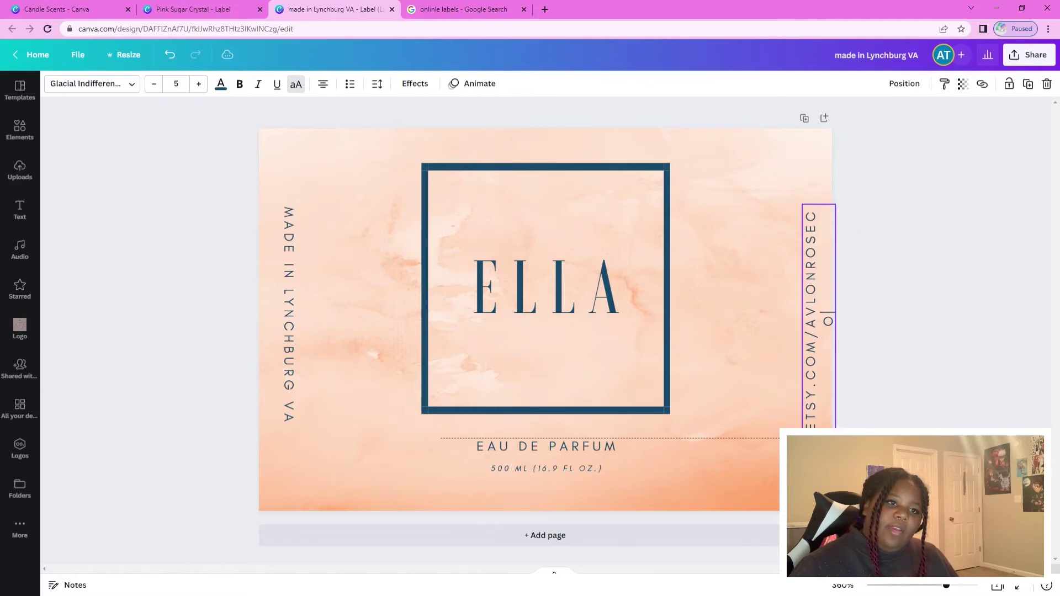
pyautogui.click(985, 386)
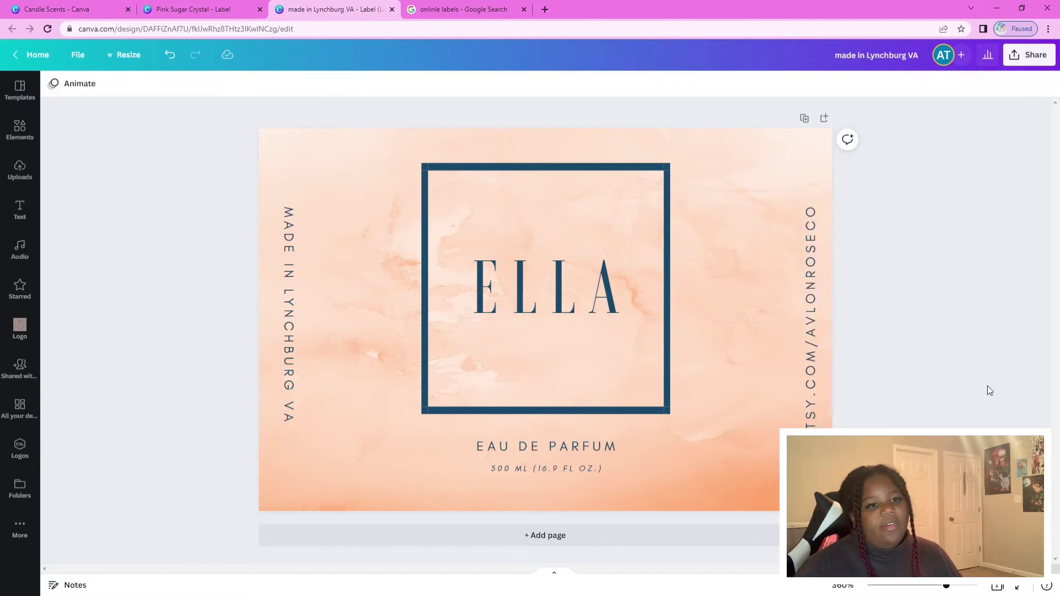
pyautogui.click(809, 318)
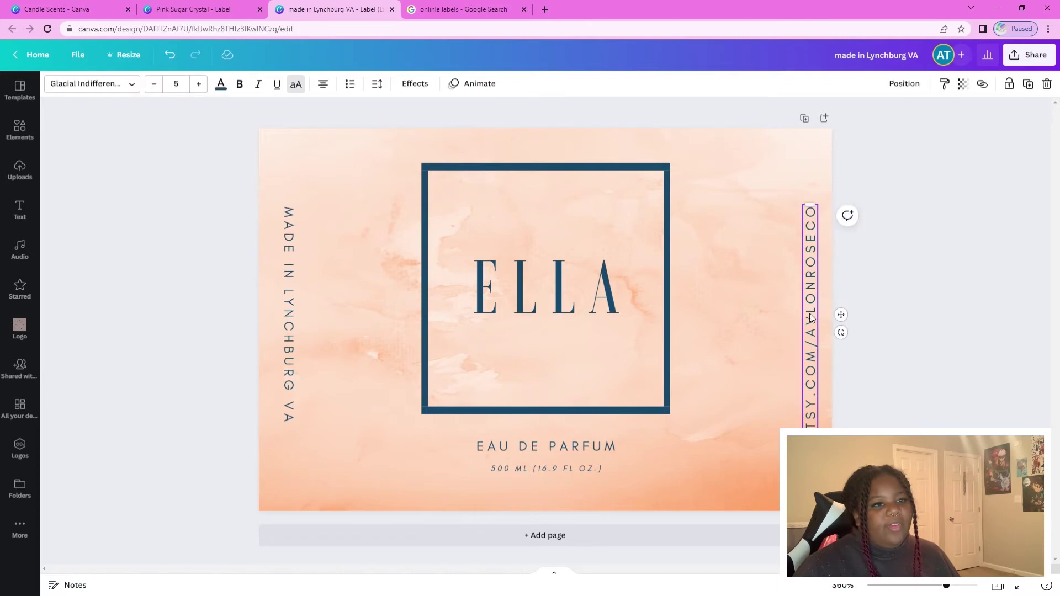
pyautogui.moveTo(841, 314); pyautogui.dragTo(841, 306)
pyautogui.click(893, 332)
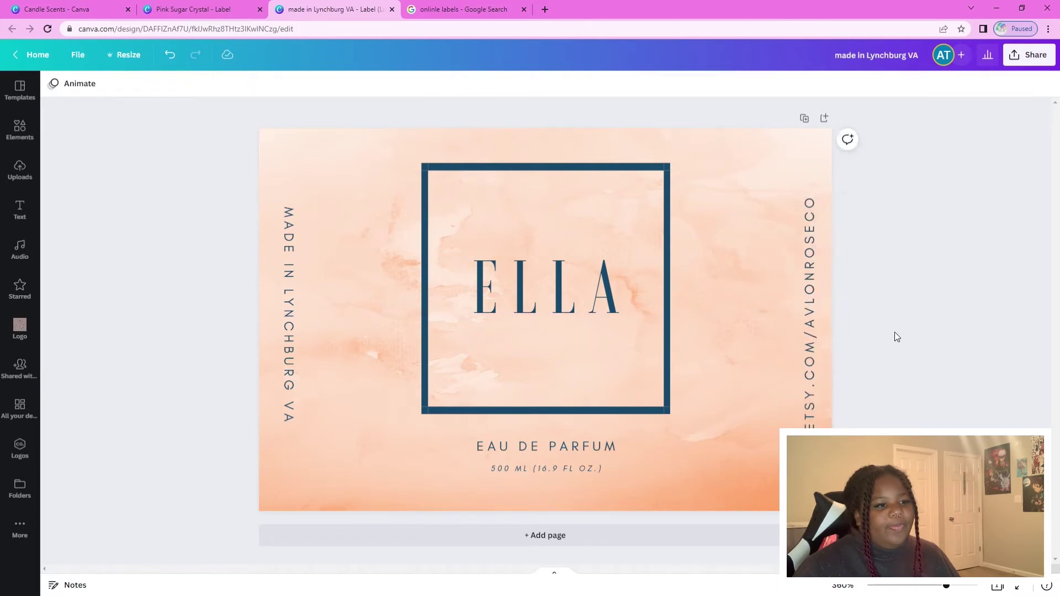
# Type FROM AVLON ROSE CO over the EAU DE PARFUM subtitle.
pyautogui.doubleClick(575, 446)
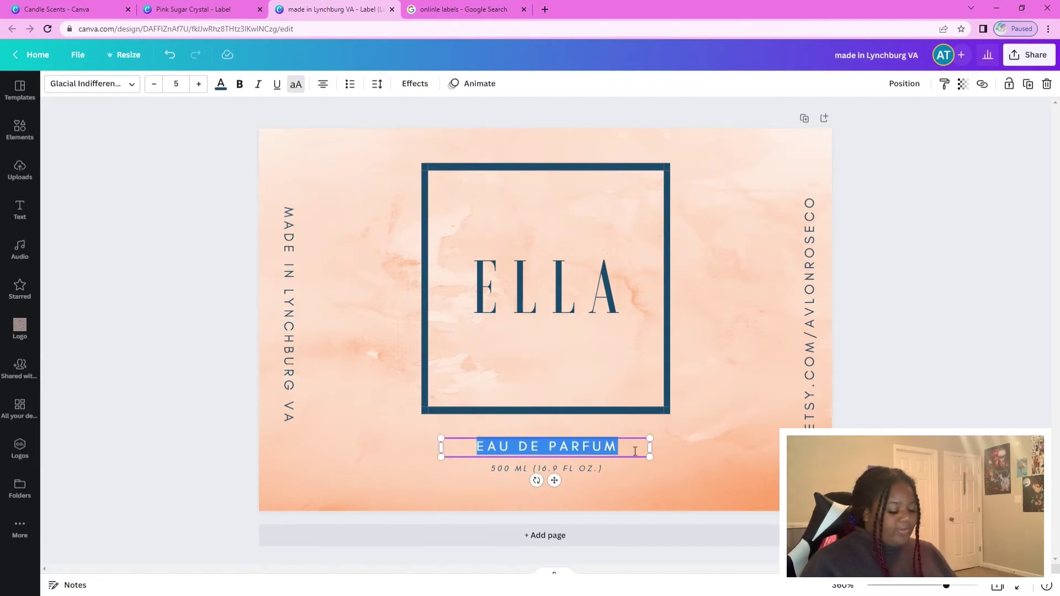
pyautogui.write('FR')
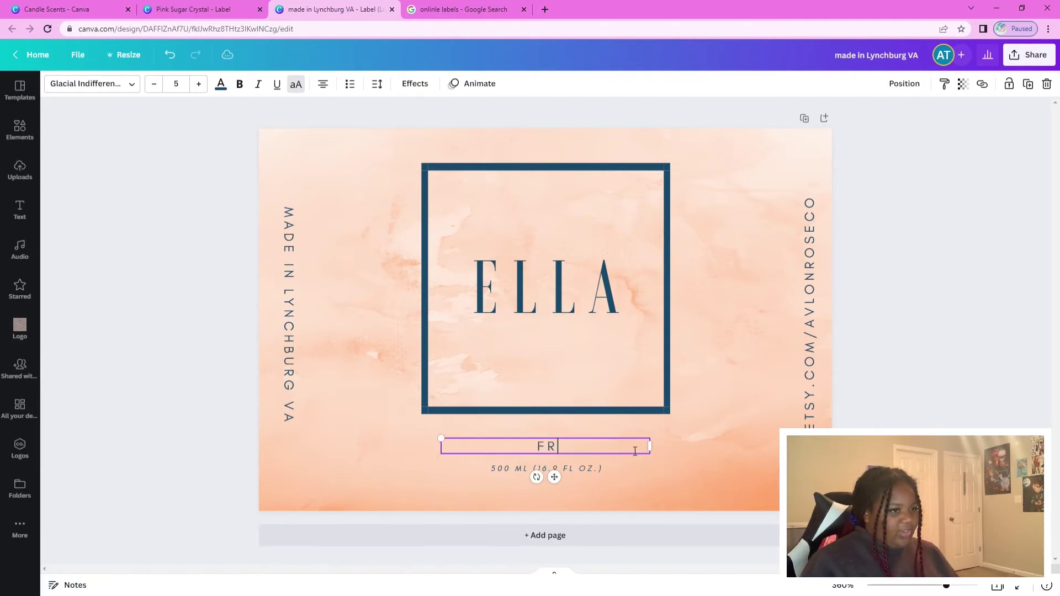
pyautogui.write('OM AVLO')
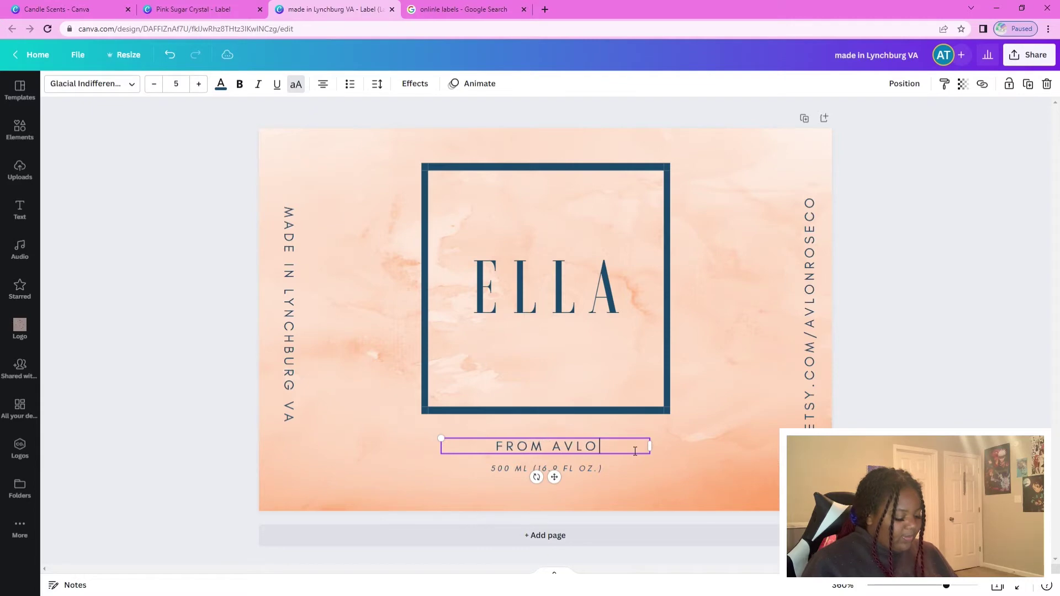
pyautogui.write('N ROSE CO')
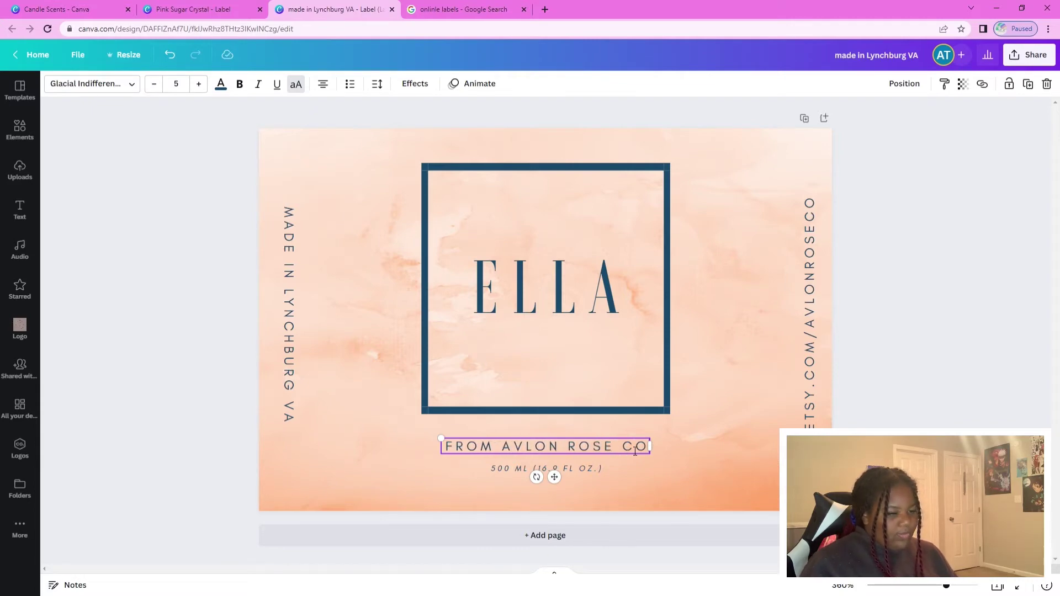
# Nudge the ELLA title slightly upward inside the frame.
pyautogui.click(524, 470)
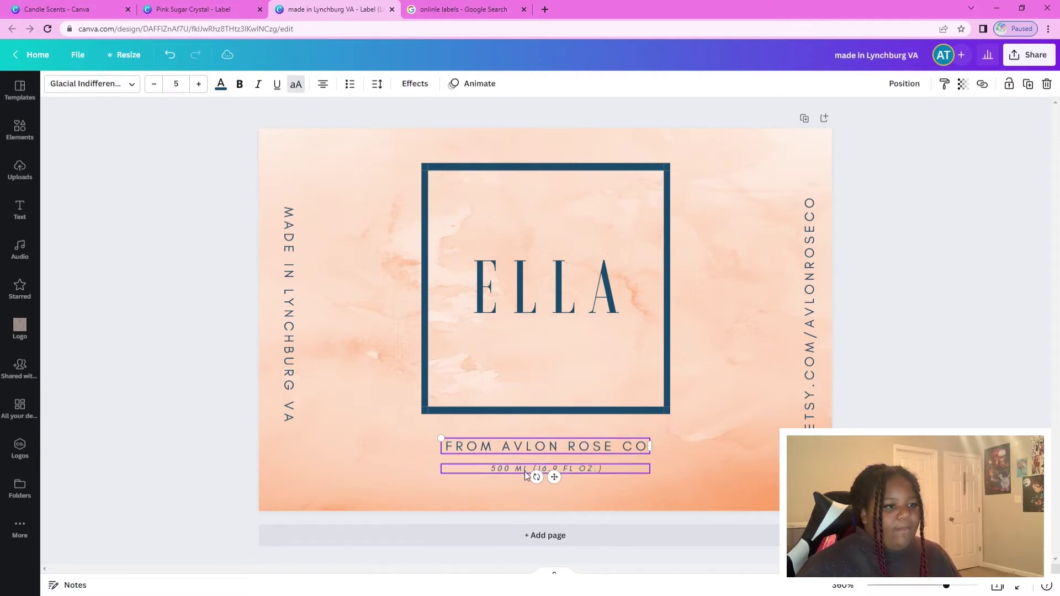
pyautogui.click(491, 468)
pyautogui.click(1001, 424)
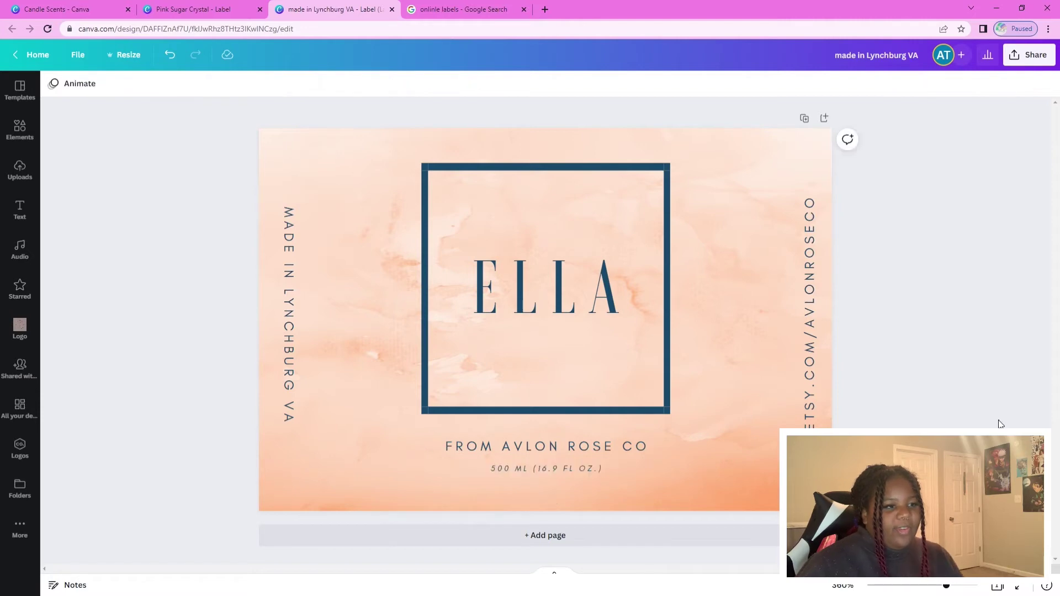
pyautogui.click(521, 269)
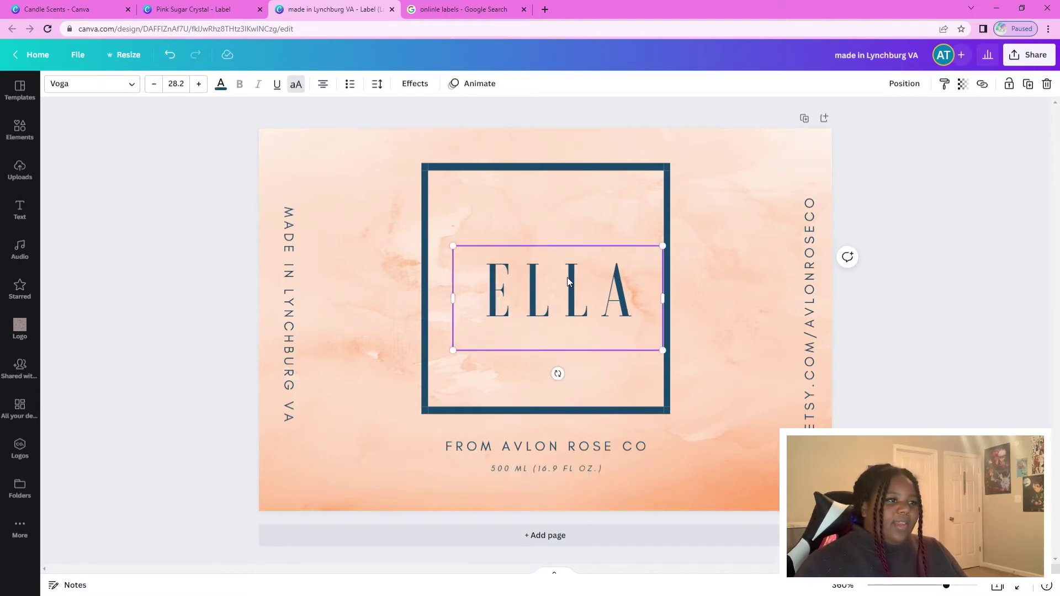
pyautogui.moveTo(567, 277); pyautogui.dragTo(558, 279)
# Replace the ELLA title text with AVALON.
pyautogui.doubleClick(622, 283)
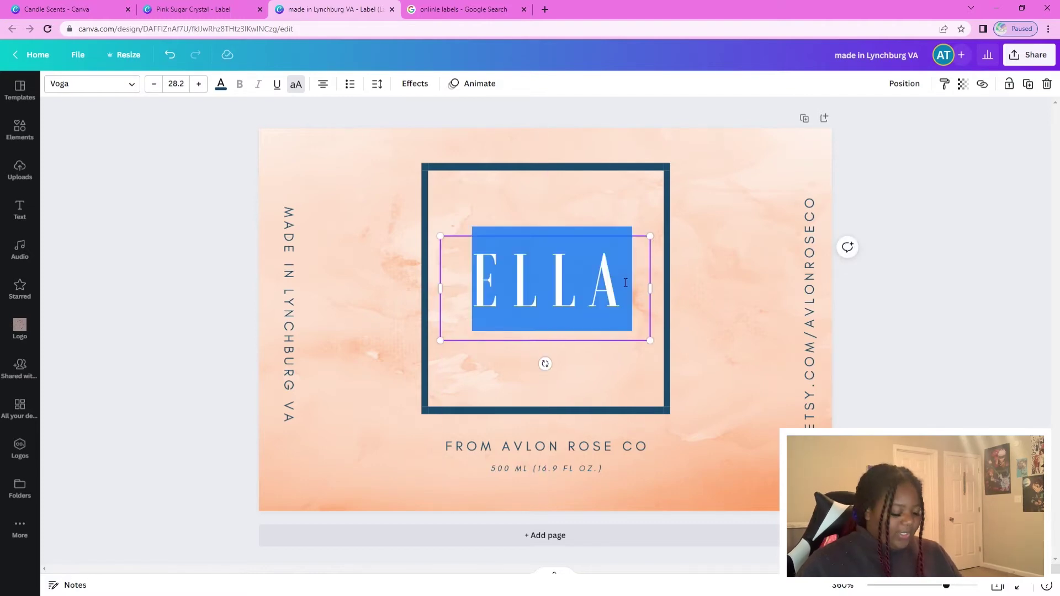
pyautogui.write('MOON')
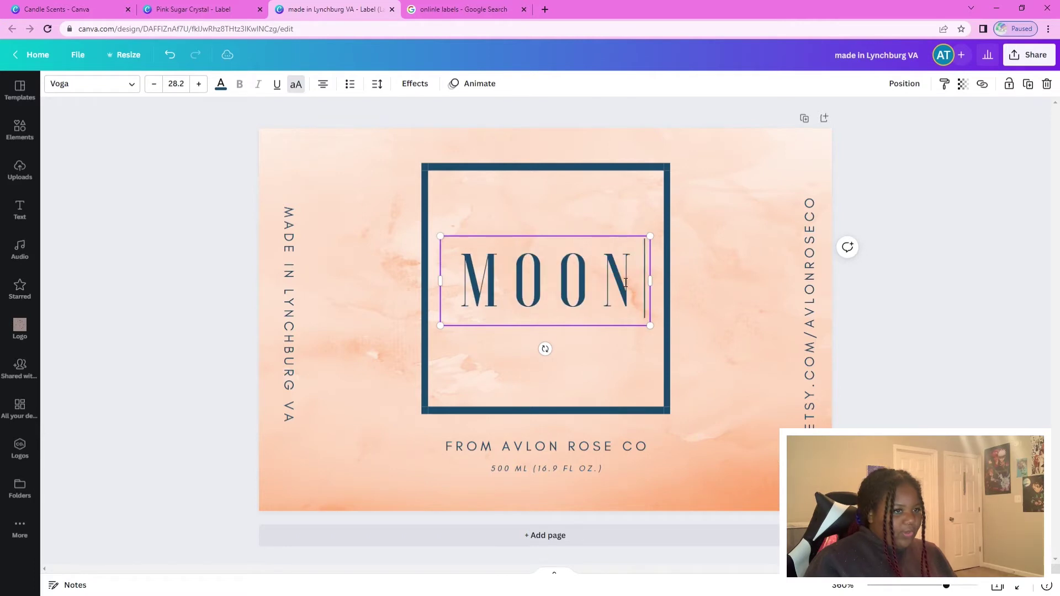
pyautogui.press('Return')
pyautogui.write('LIGHT')
pyautogui.press('BackSpace')
pyautogui.press('BackSpace')
pyautogui.press('BackSpace')
pyautogui.press('BackSpace')
pyautogui.press('BackSpace')
pyautogui.press('BackSpace')
pyautogui.press('BackSpace')
pyautogui.press('BackSpace')
pyautogui.press('BackSpace')
pyautogui.press('BackSpace')
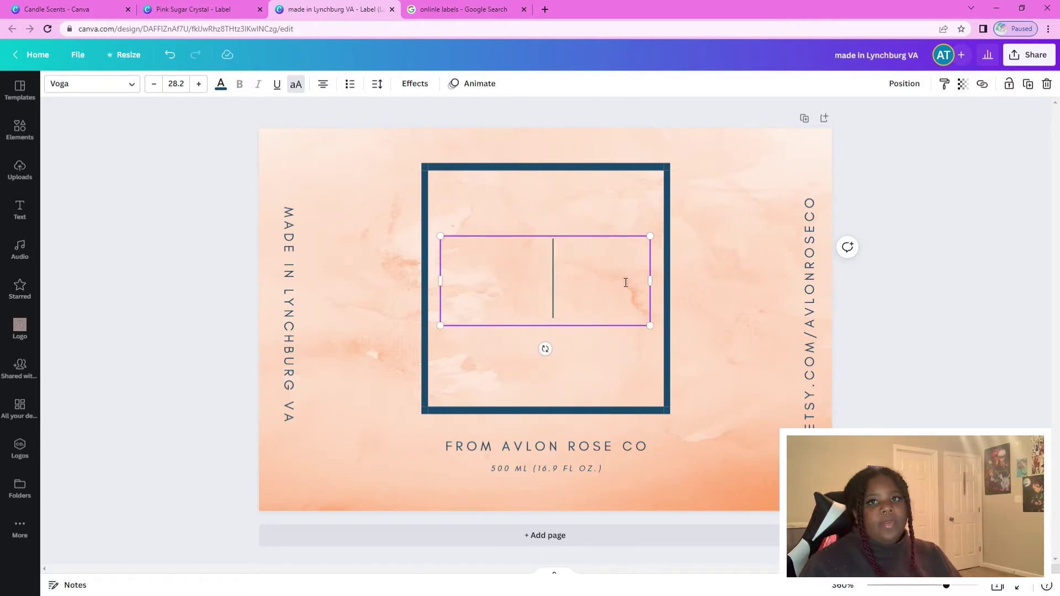
pyautogui.write('AVALON')
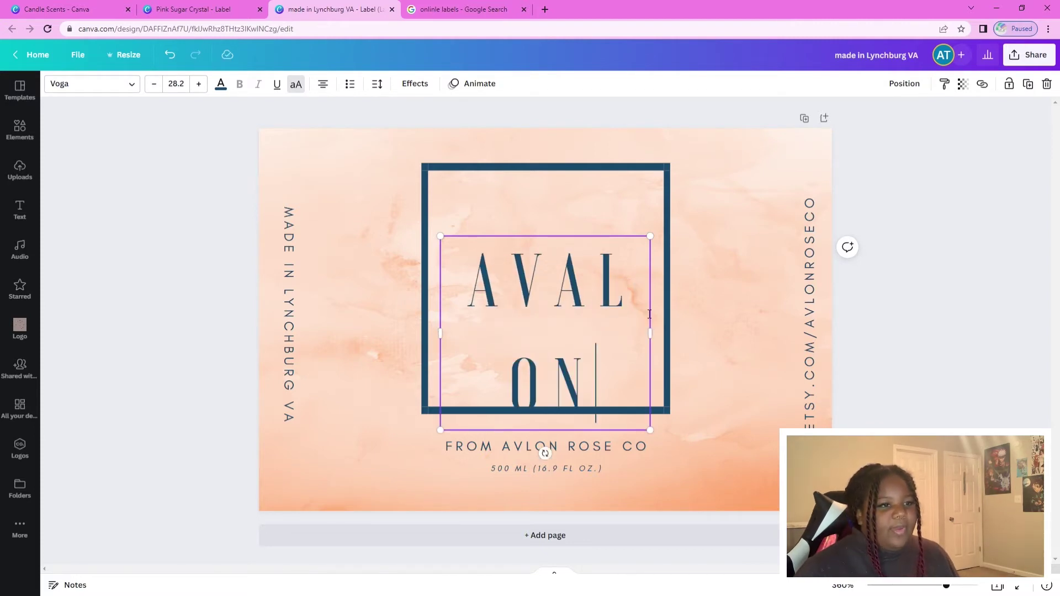
# Widen the AVALON box, set its font size to 24.2, and centre it in the frame.
pyautogui.click(650, 331)
pyautogui.click(650, 333)
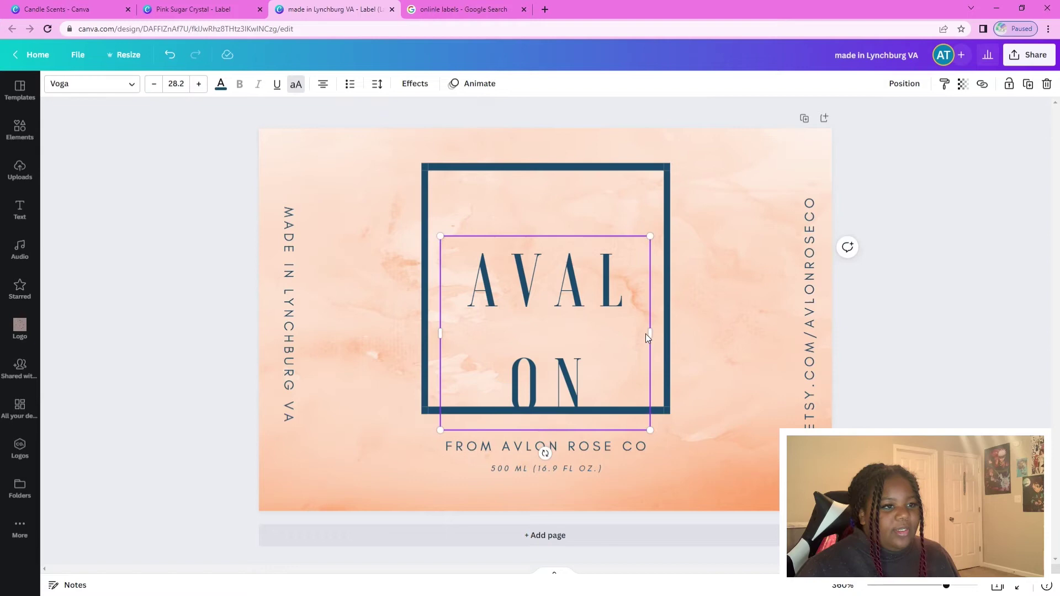
pyautogui.moveTo(656, 339); pyautogui.dragTo(663, 334)
pyautogui.click(154, 83)
pyautogui.click(154, 83)
pyautogui.click(154, 84)
pyautogui.click(154, 84)
pyautogui.click(154, 83)
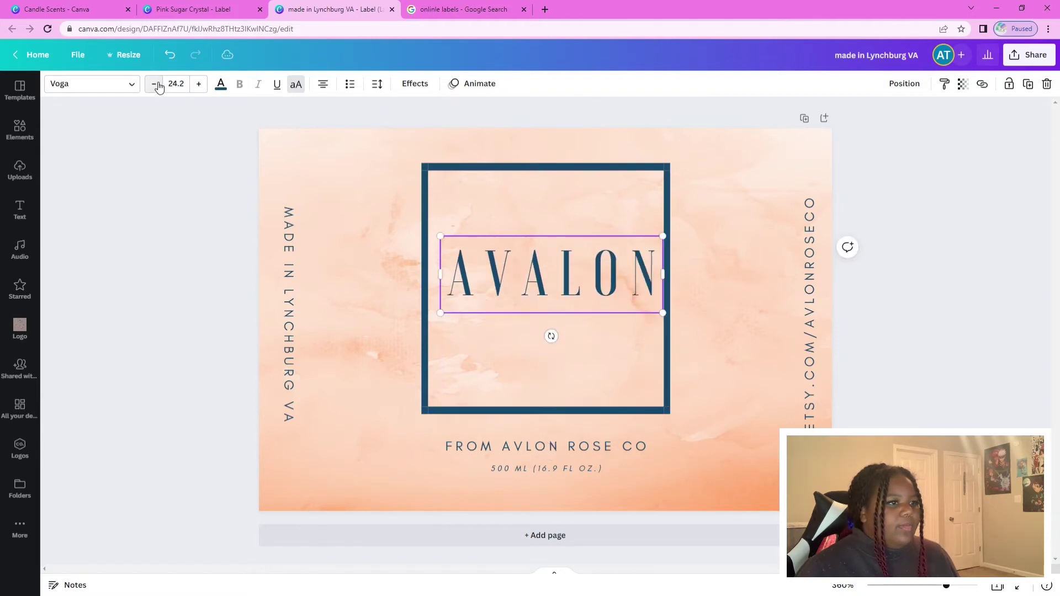
pyautogui.click(198, 83)
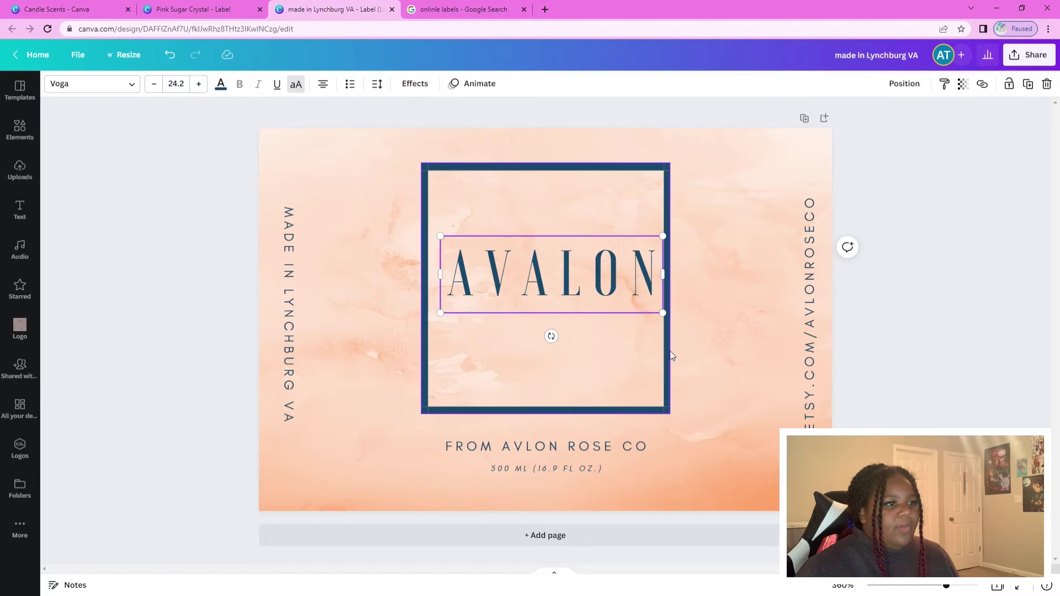
pyautogui.moveTo(588, 282); pyautogui.dragTo(572, 293)
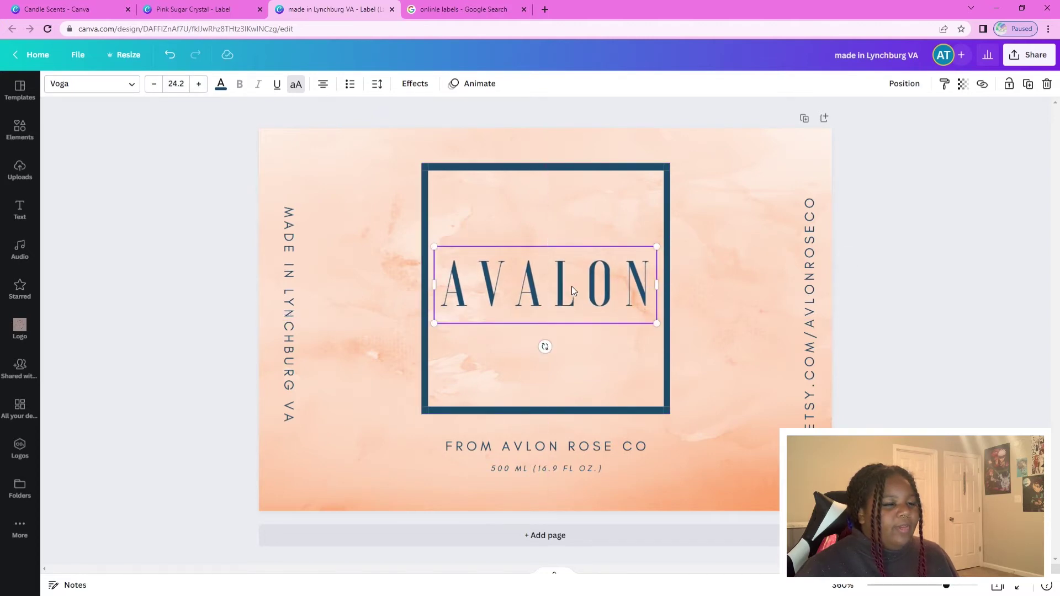
pyautogui.click(568, 170)
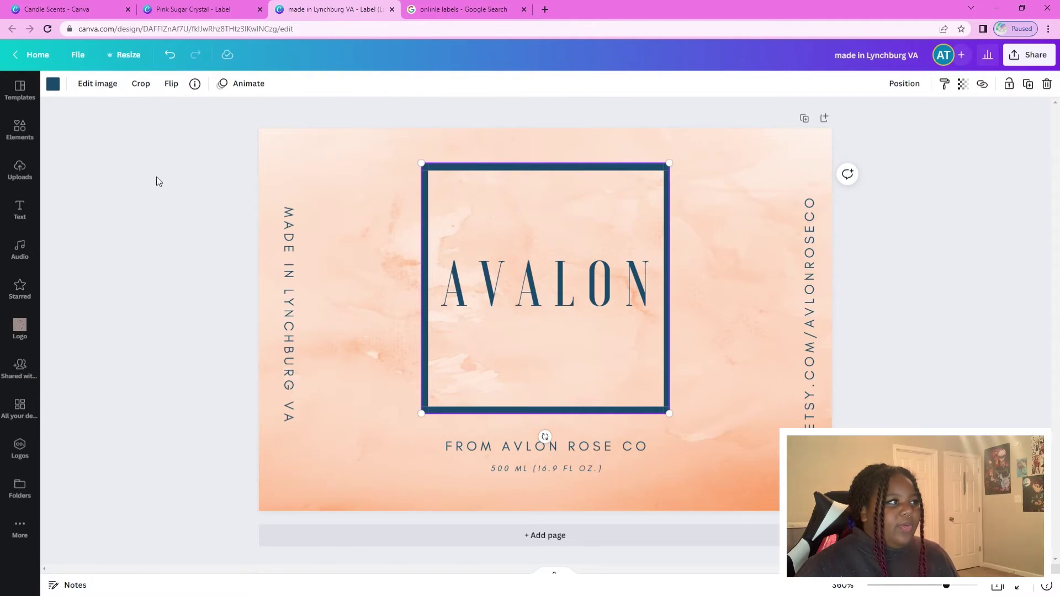
# Add a plain black square border from an Elements search for 'border' and delete the blue frame.
pyautogui.click(20, 130)
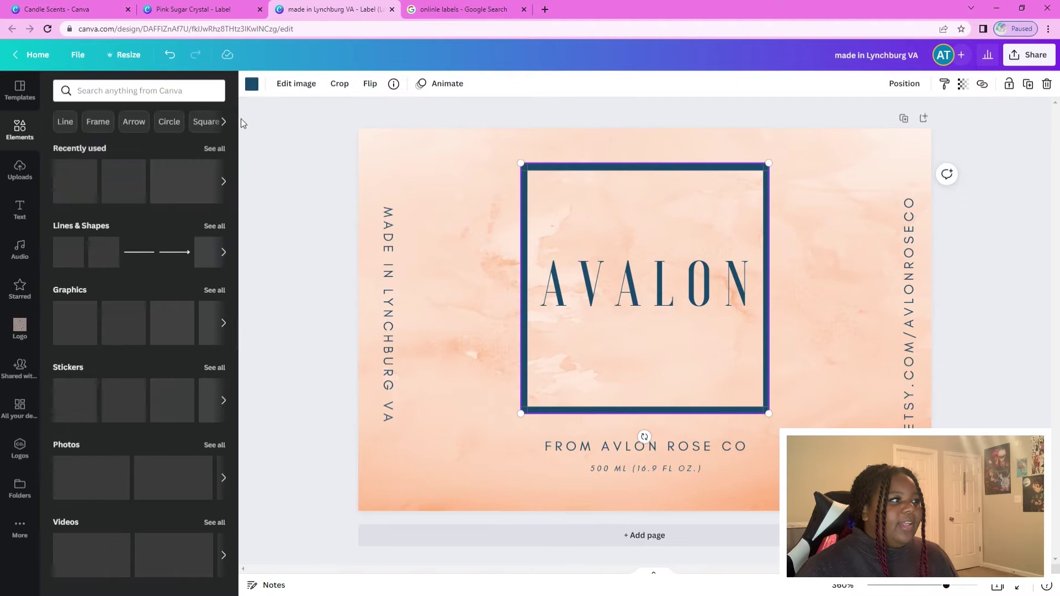
pyautogui.click(122, 98)
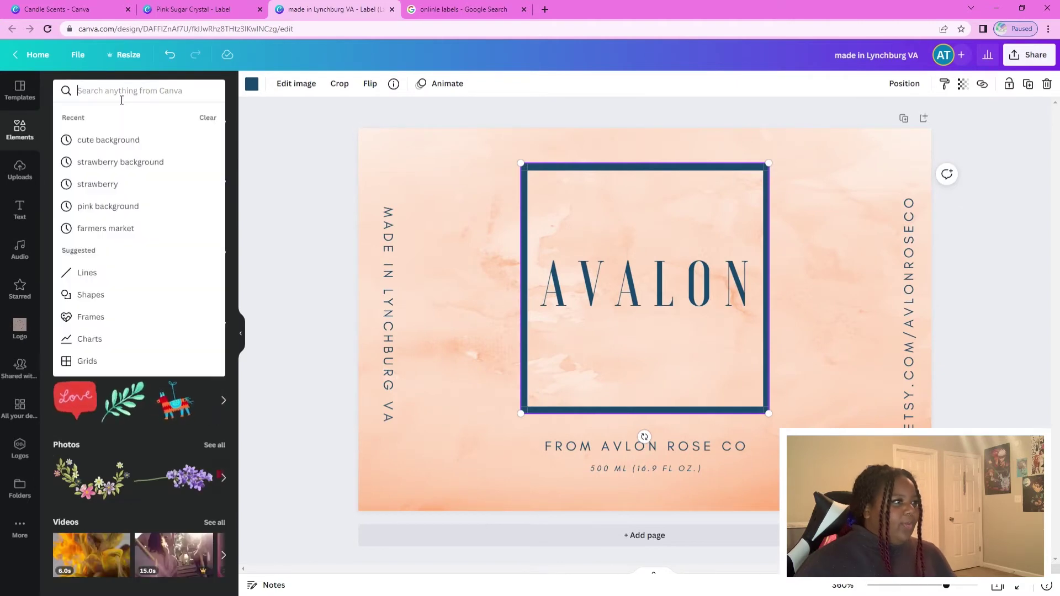
pyautogui.write('bord')
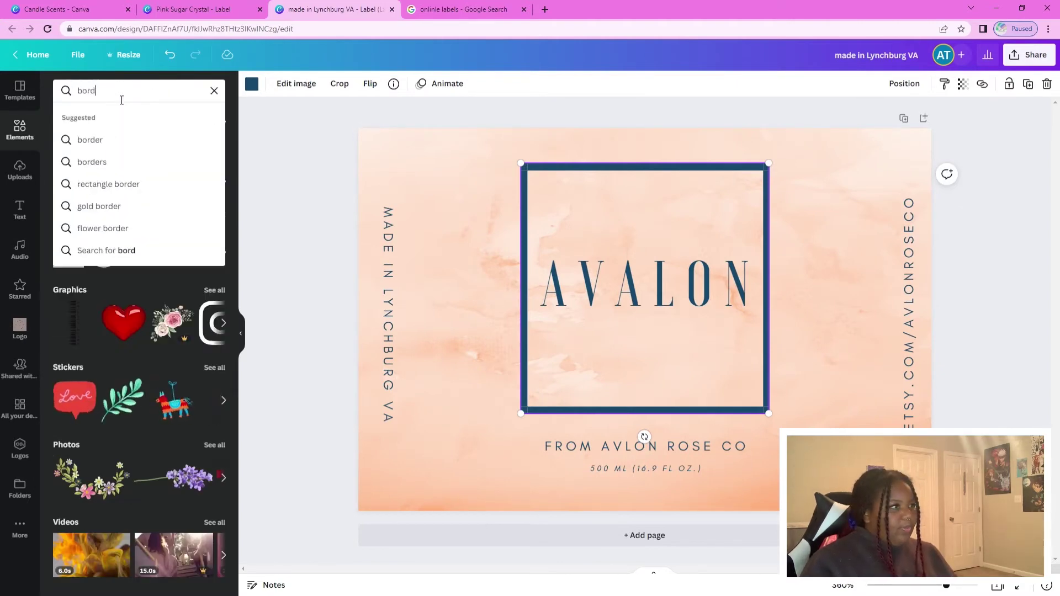
pyautogui.write('er')
pyautogui.press('Return')
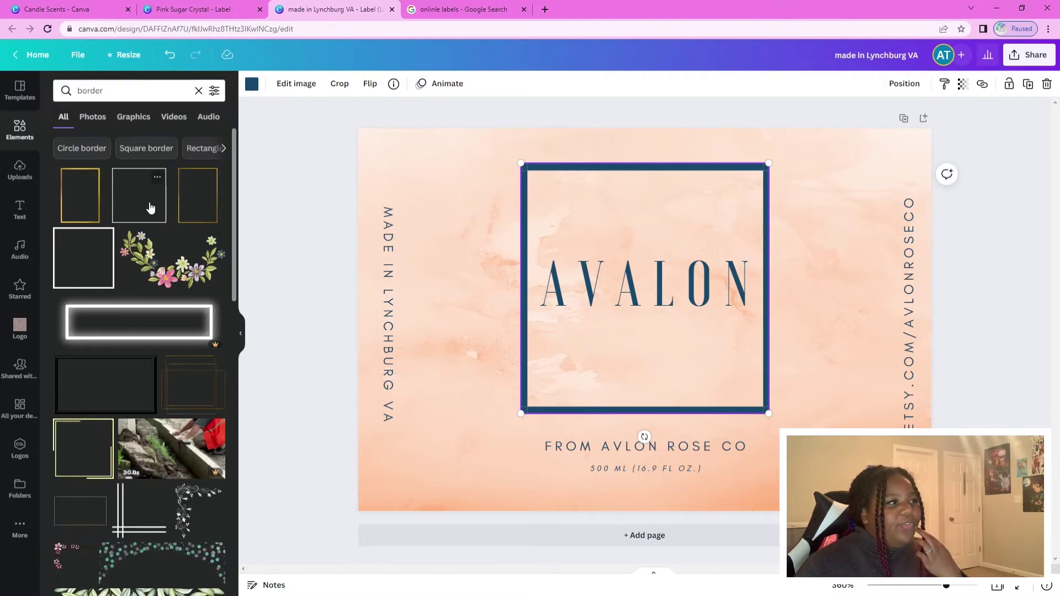
pyautogui.click(150, 207)
pyautogui.rightClick(636, 170)
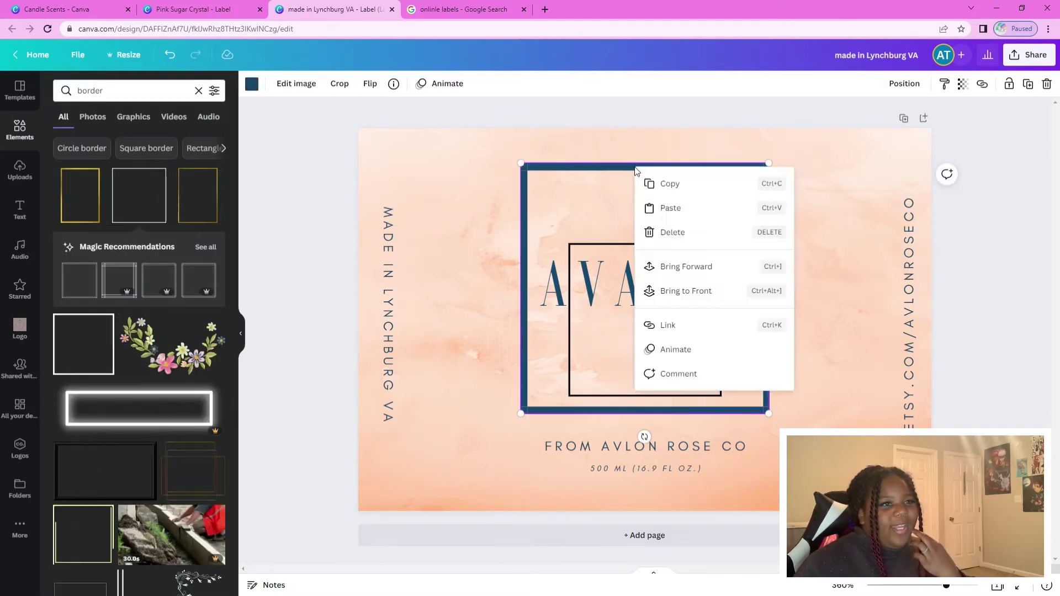
pyautogui.click(690, 231)
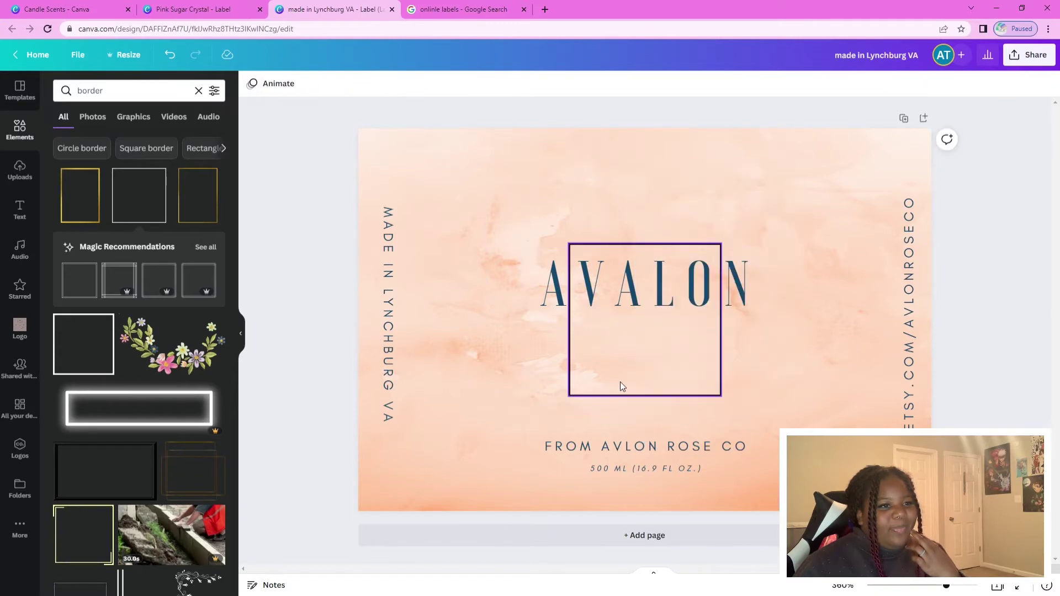
# Enlarge the square border around AVALON and centre it on the label.
pyautogui.click(589, 396)
pyautogui.moveTo(728, 253); pyautogui.dragTo(824, 181)
pyautogui.moveTo(719, 228); pyautogui.dragTo(676, 233)
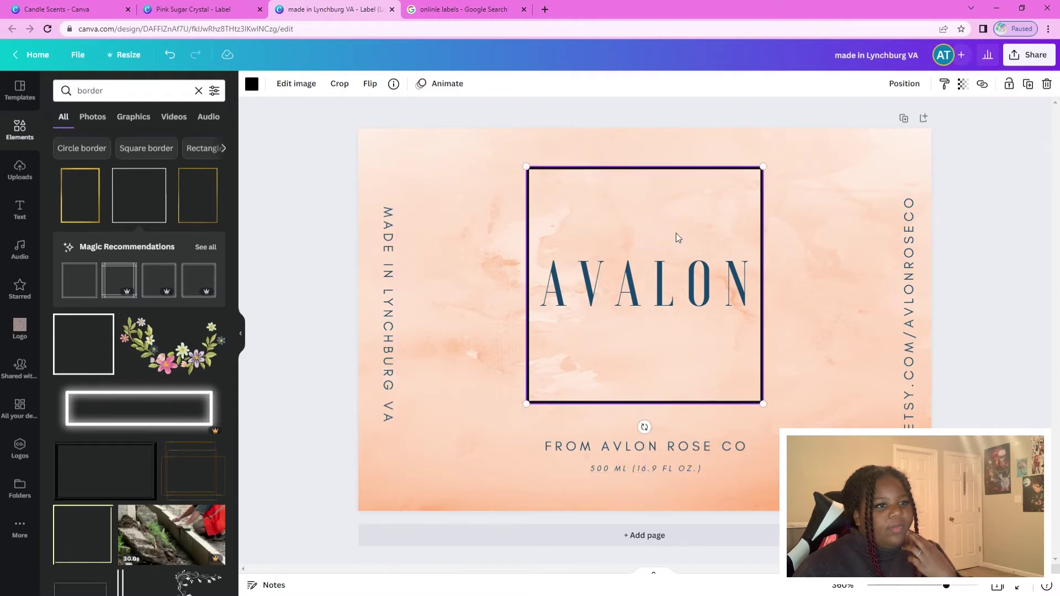
pyautogui.click(1002, 244)
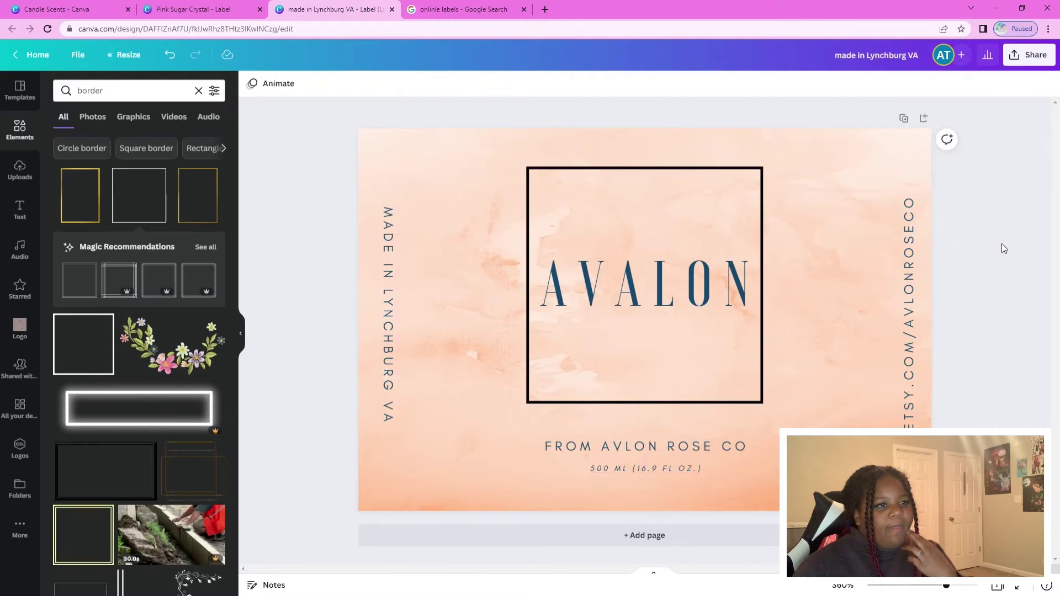
# Recolour the square border to a custom dark grey.
pyautogui.click(577, 169)
pyautogui.click(259, 86)
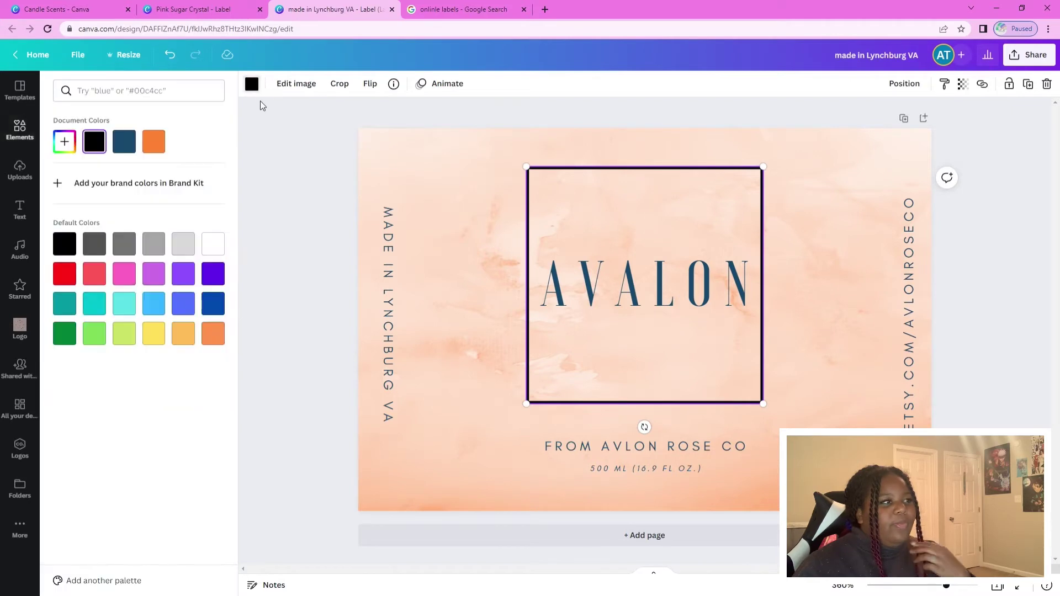
pyautogui.click(65, 143)
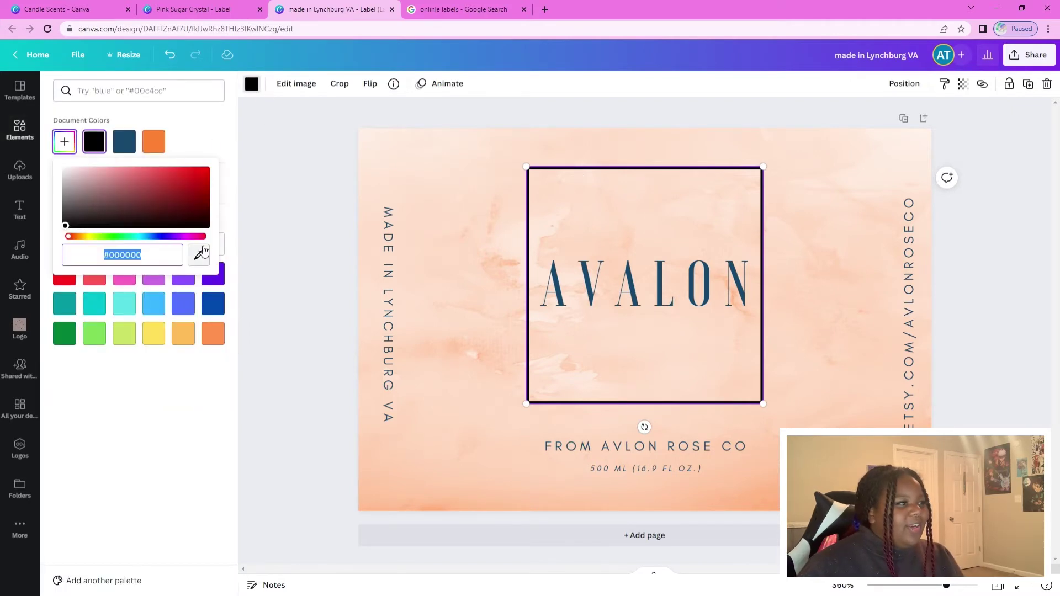
pyautogui.click(67, 221)
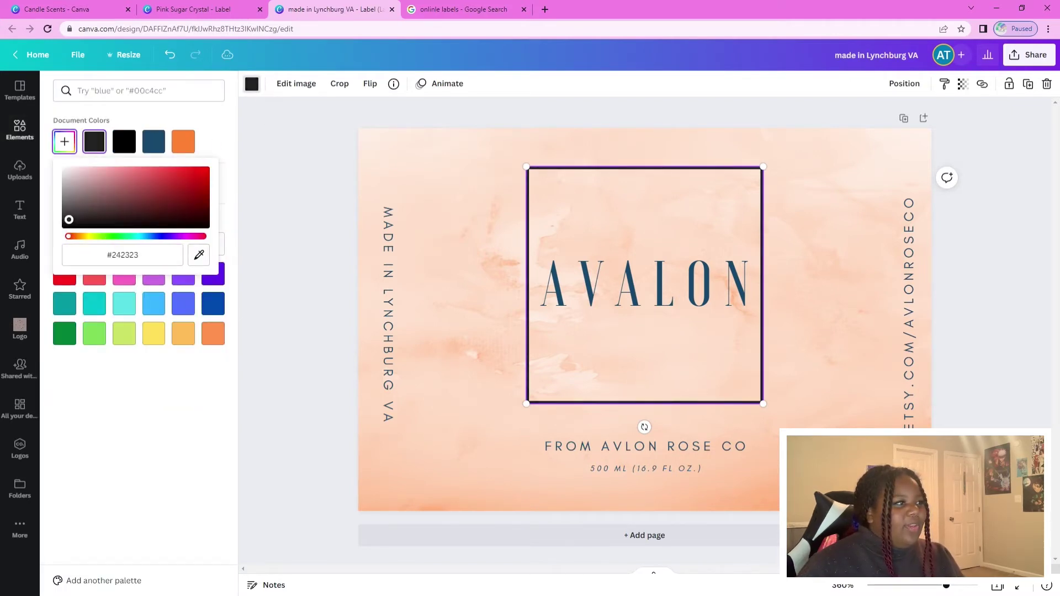
pyautogui.moveTo(69, 220); pyautogui.dragTo(72, 210)
pyautogui.click(257, 216)
pyautogui.click(1040, 308)
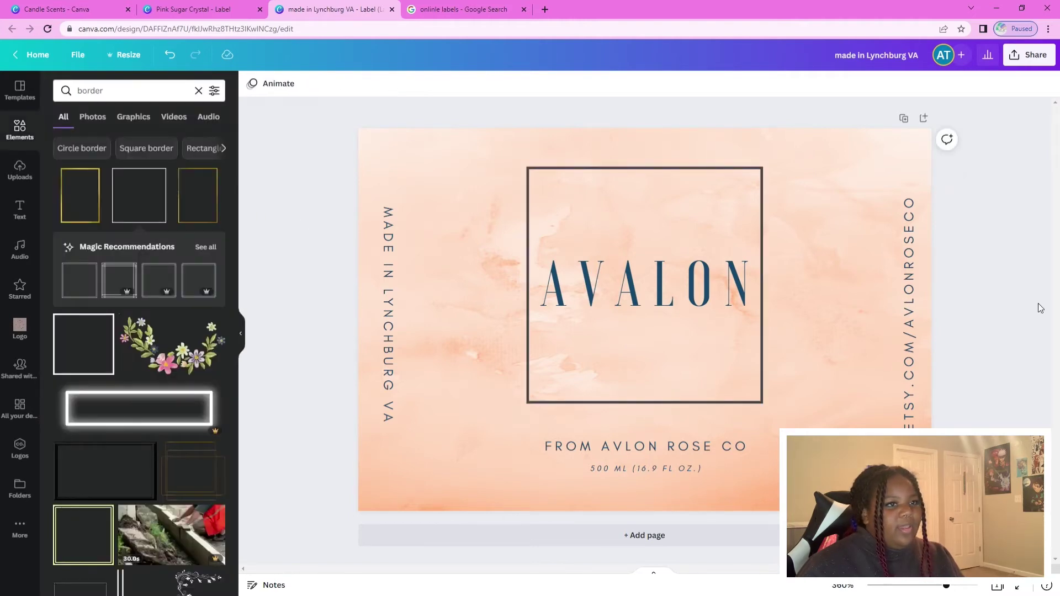
# Make the AVALON title text dark red (#800505) with a custom colour.
pyautogui.click(631, 275)
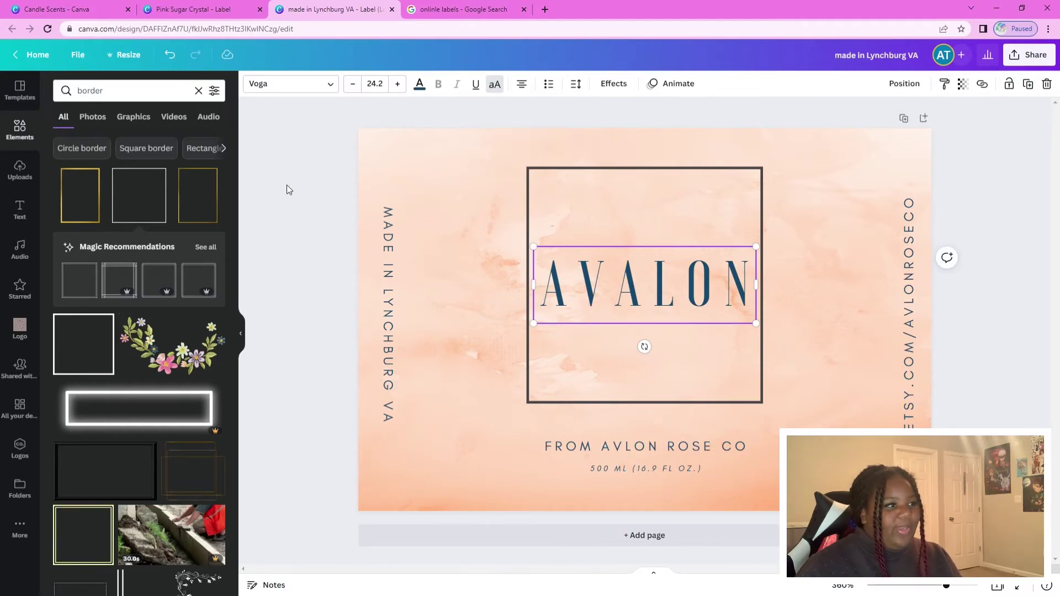
pyautogui.click(422, 93)
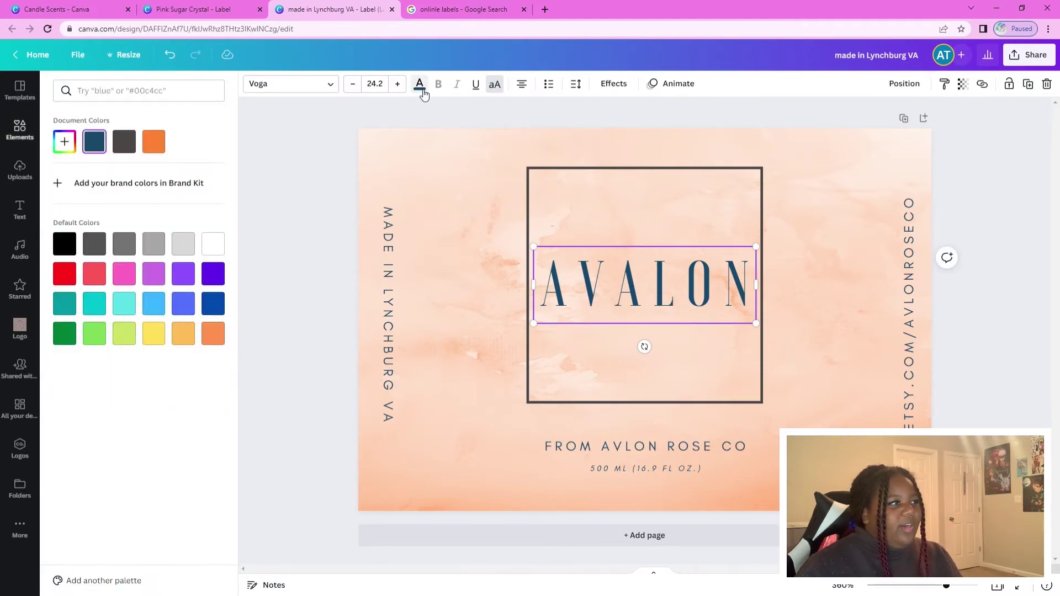
pyautogui.click(74, 145)
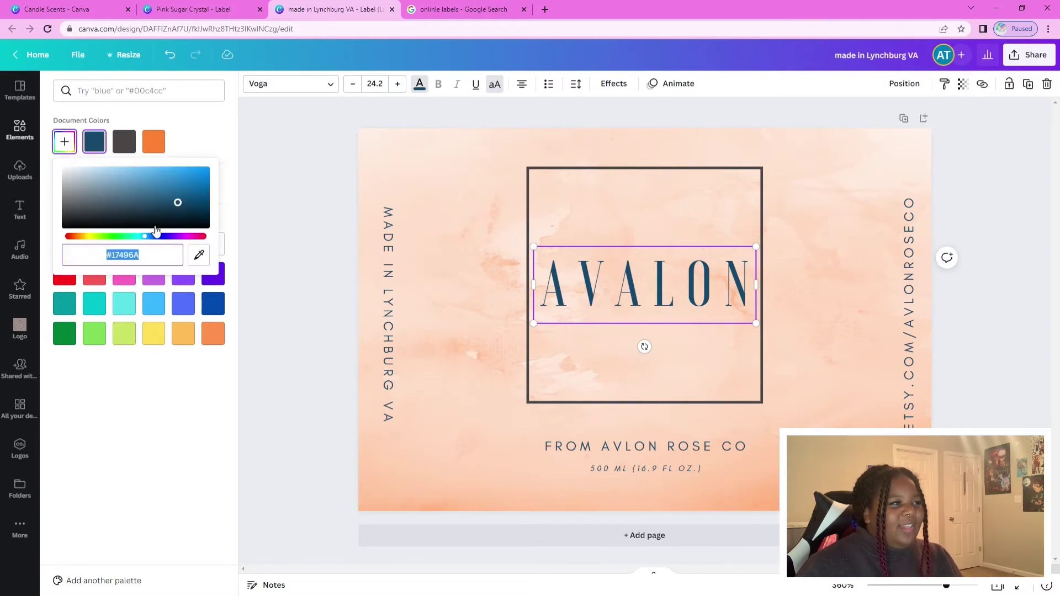
pyautogui.moveTo(149, 238); pyautogui.dragTo(57, 247)
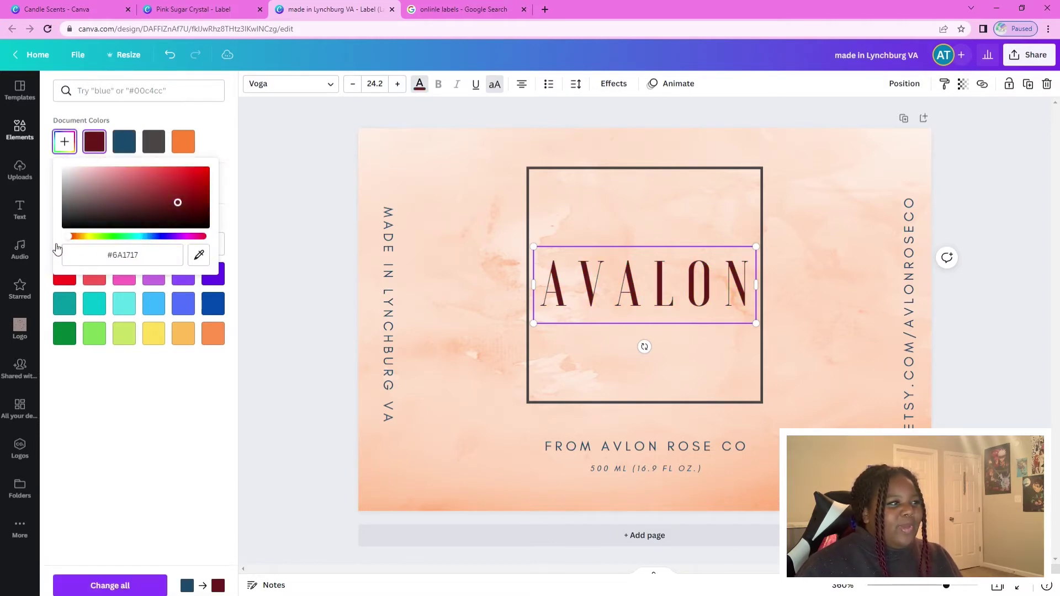
pyautogui.moveTo(178, 202); pyautogui.dragTo(199, 191)
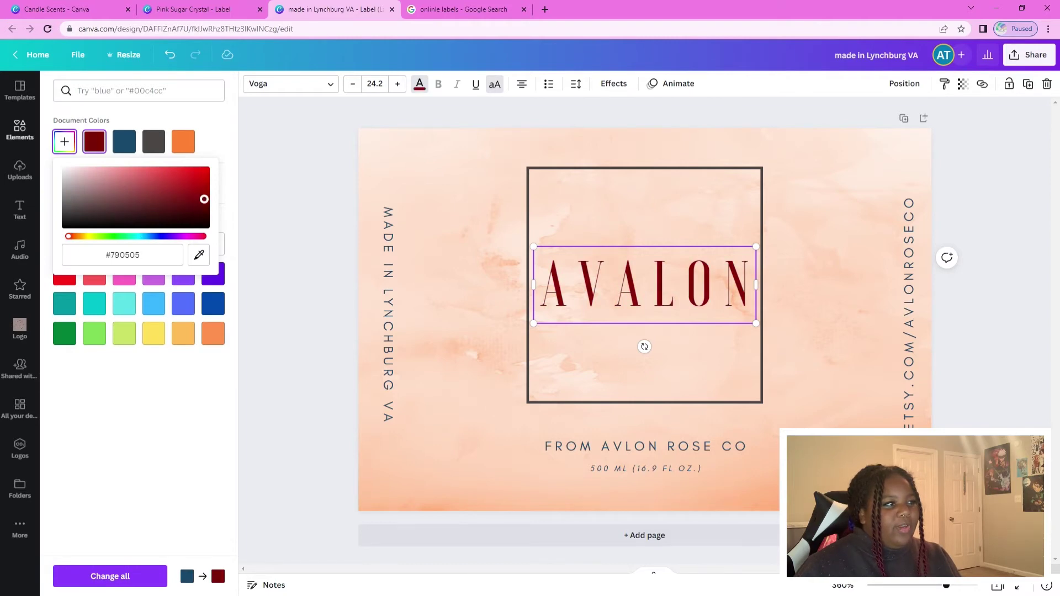
pyautogui.click(271, 202)
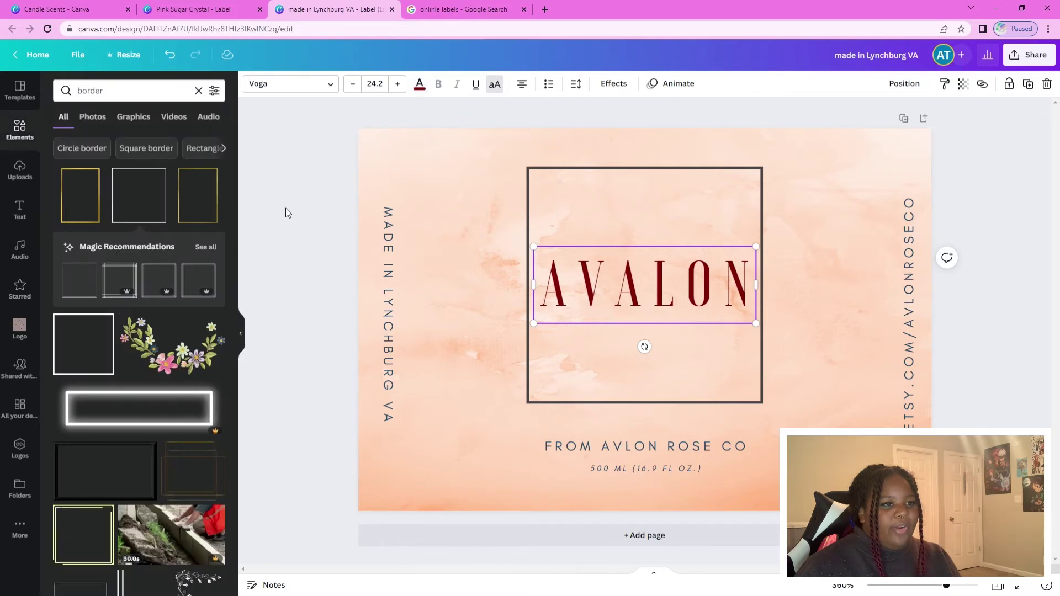
# Deselect the AVALON title, select the watercolour background image, and collapse the Elements search panel.
pyautogui.click(1004, 319)
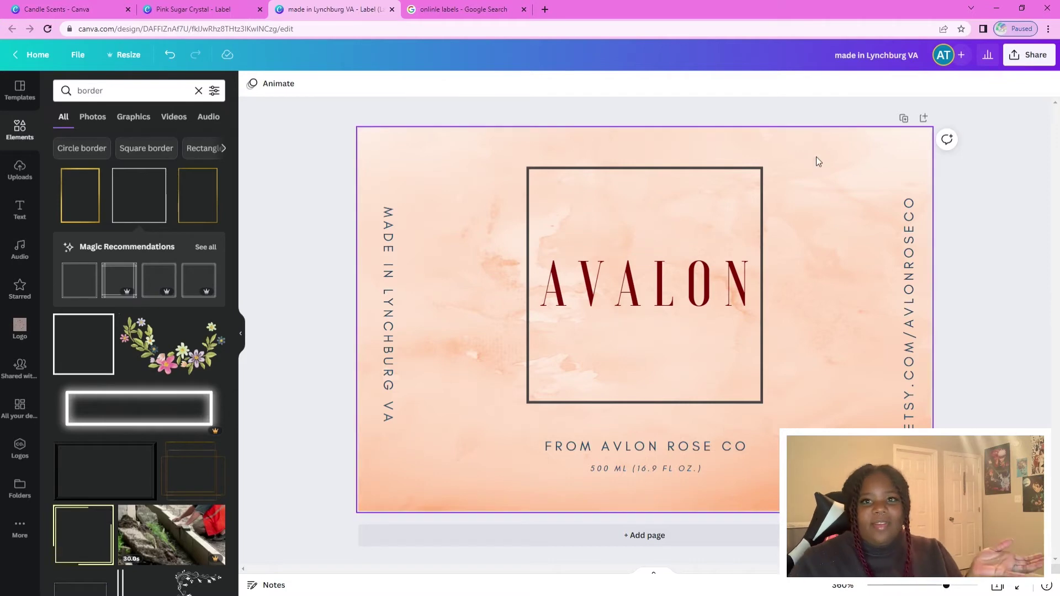
pyautogui.click(834, 172)
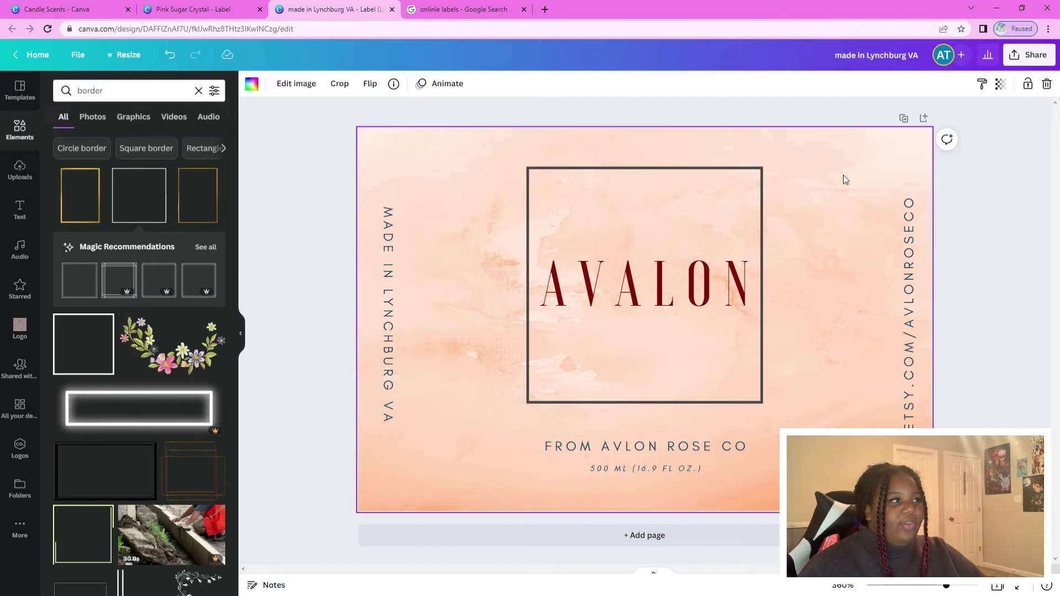
pyautogui.click(244, 334)
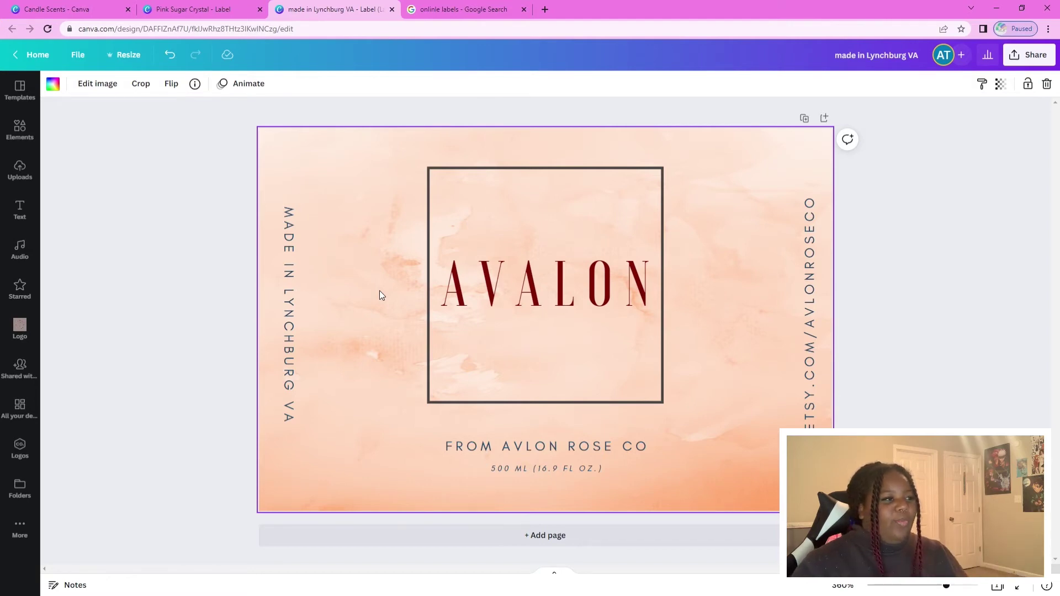
# Detach the watercolour image from the page background and move it to the right.
pyautogui.rightClick(364, 324)
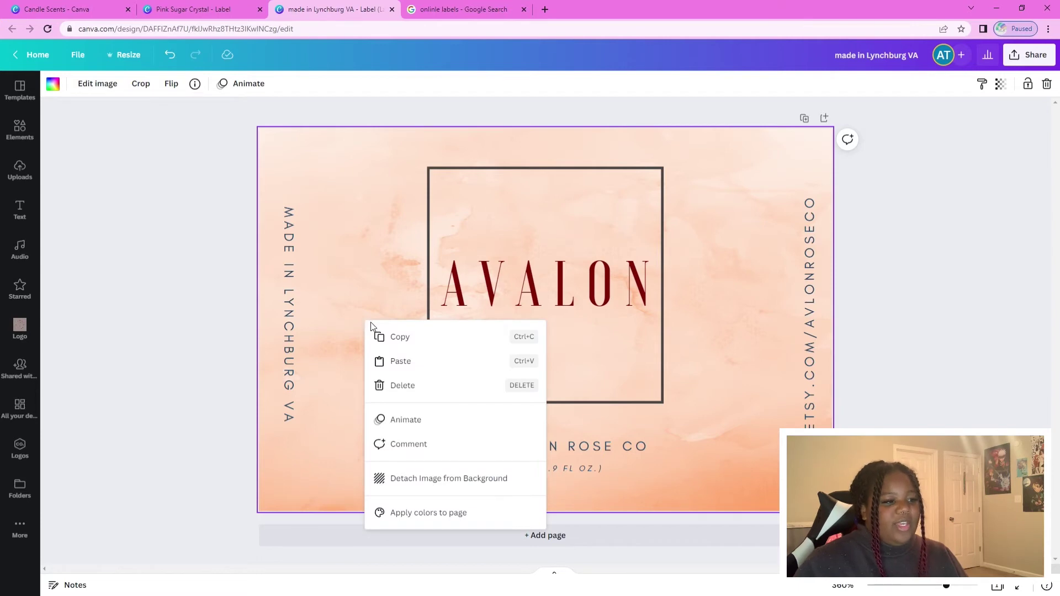
pyautogui.click(453, 481)
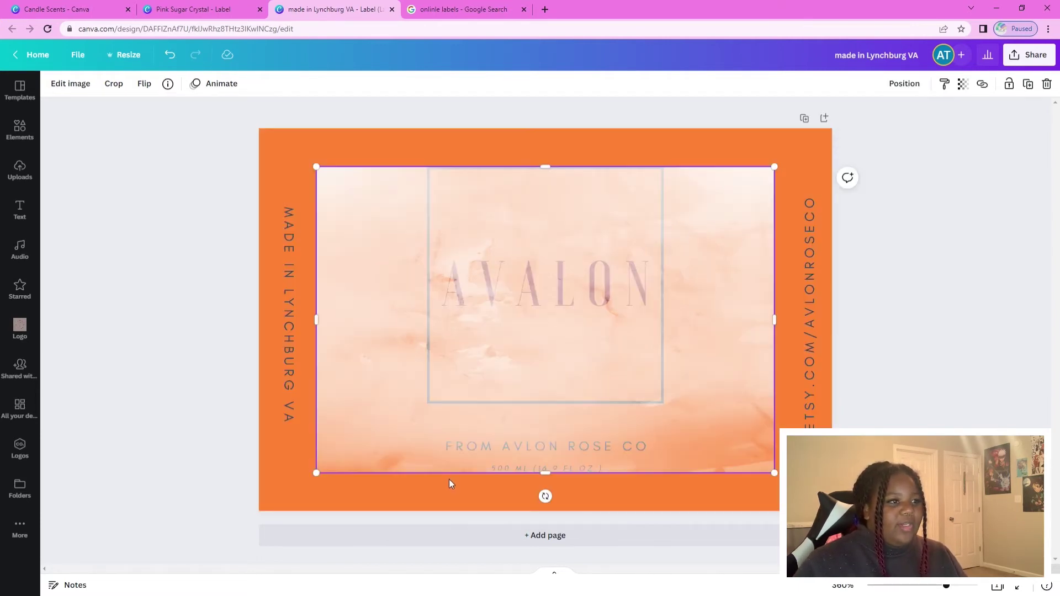
pyautogui.moveTo(725, 278); pyautogui.dragTo(945, 280)
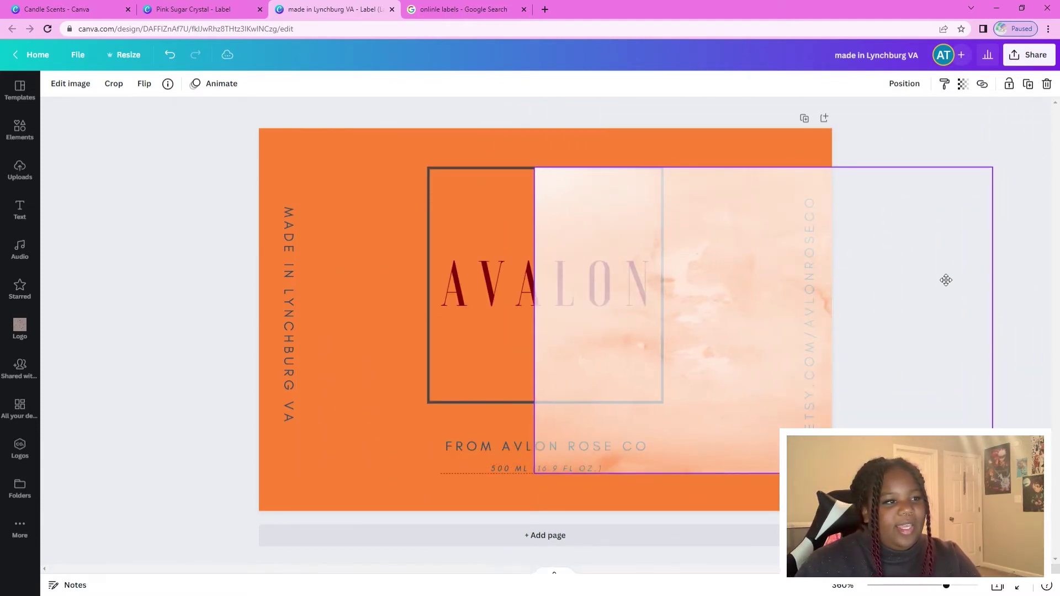
# Change the label background colour to a deep red, #FF0707.
pyautogui.click(369, 223)
pyautogui.click(53, 83)
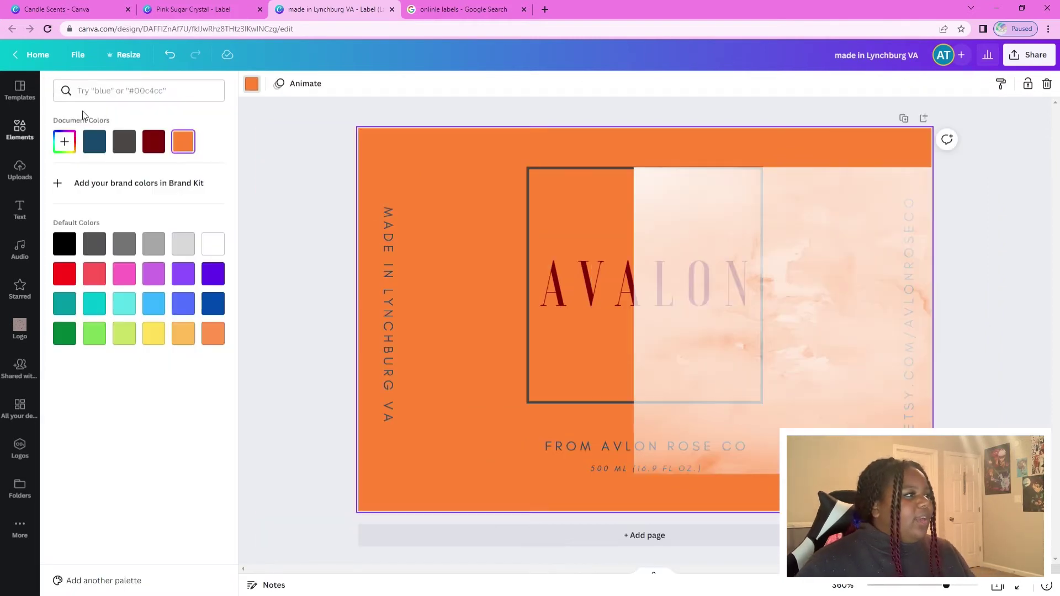
pyautogui.click(63, 142)
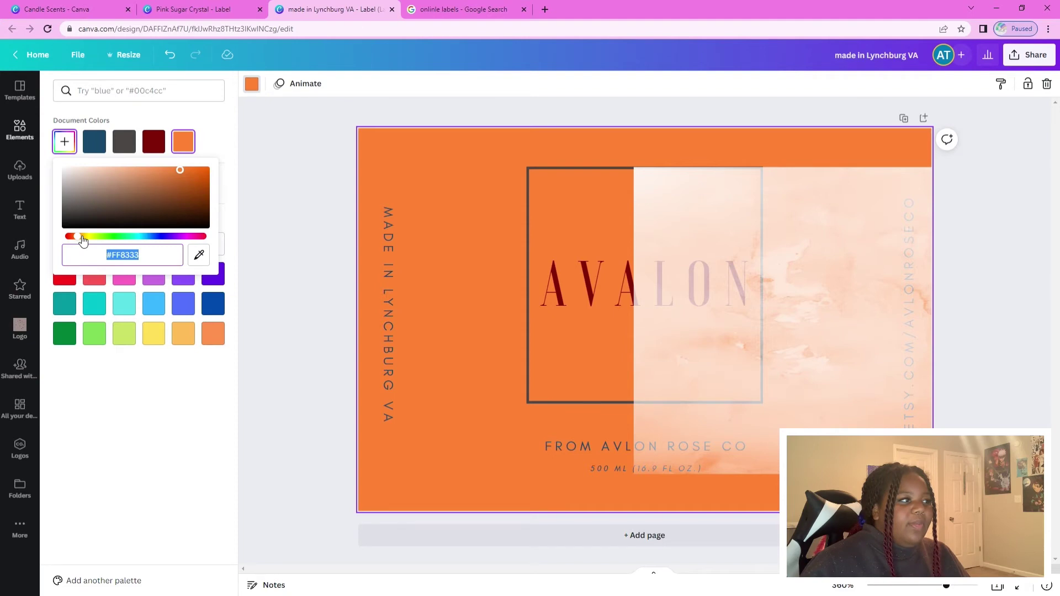
pyautogui.moveTo(83, 241); pyautogui.dragTo(65, 238)
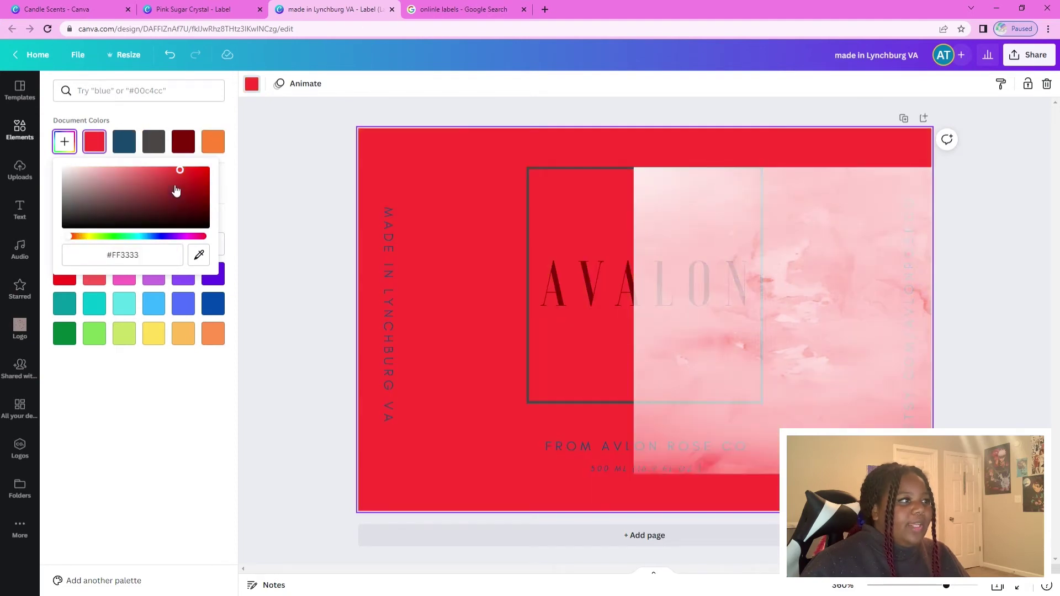
pyautogui.moveTo(184, 173); pyautogui.dragTo(207, 168)
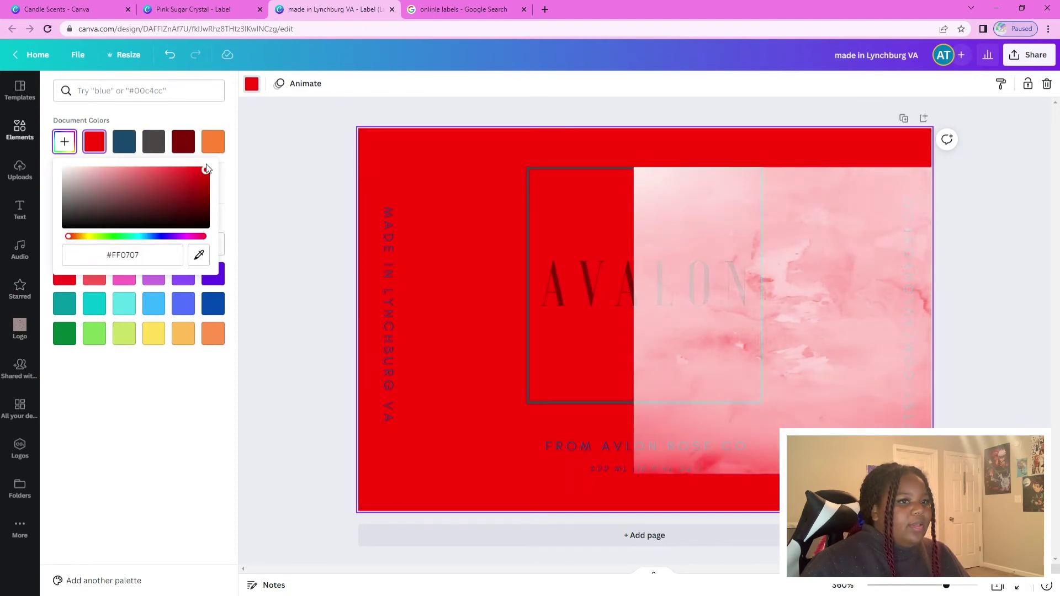
# Move the pink watercolour image over the label and enlarge it to cover it.
pyautogui.click(835, 230)
pyautogui.moveTo(833, 231); pyautogui.dragTo(566, 196)
pyautogui.moveTo(721, 440); pyautogui.dragTo(835, 514)
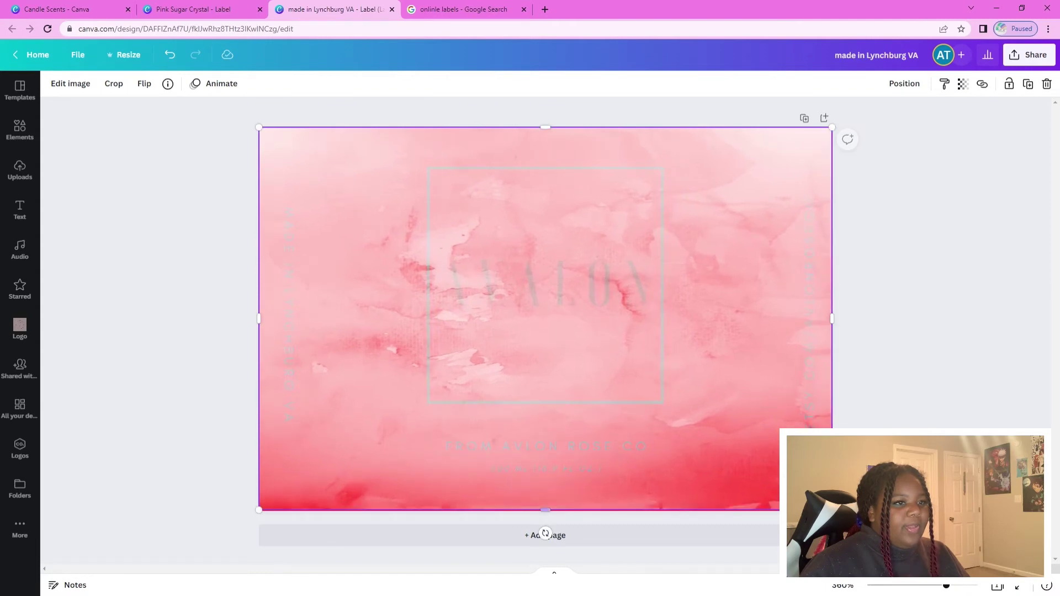
# Make the pink watercolour image the page background and switch AVALON to the Quiche font.
pyautogui.rightClick(719, 399)
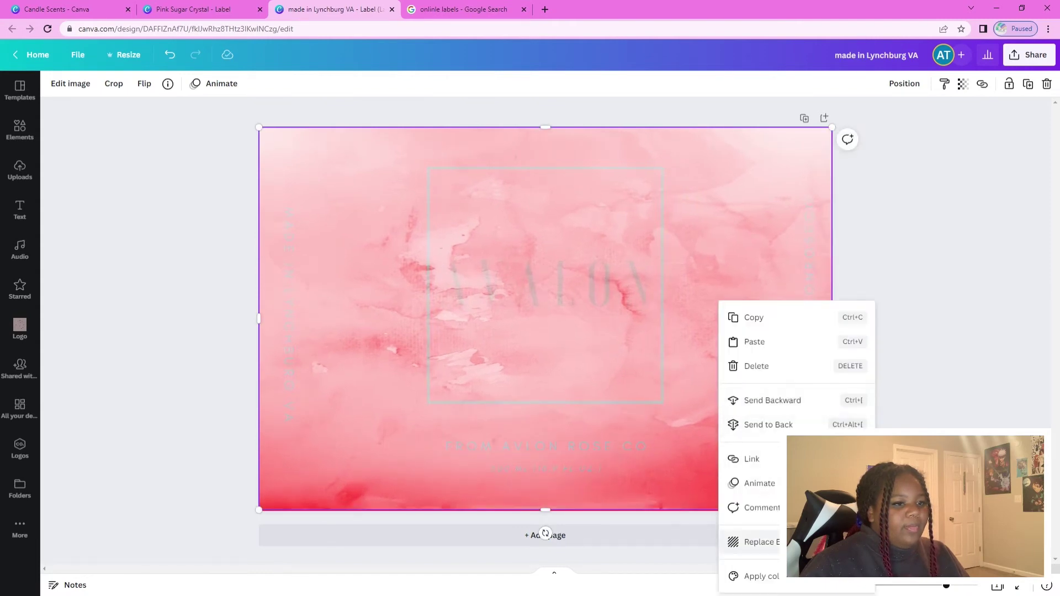
pyautogui.click(762, 542)
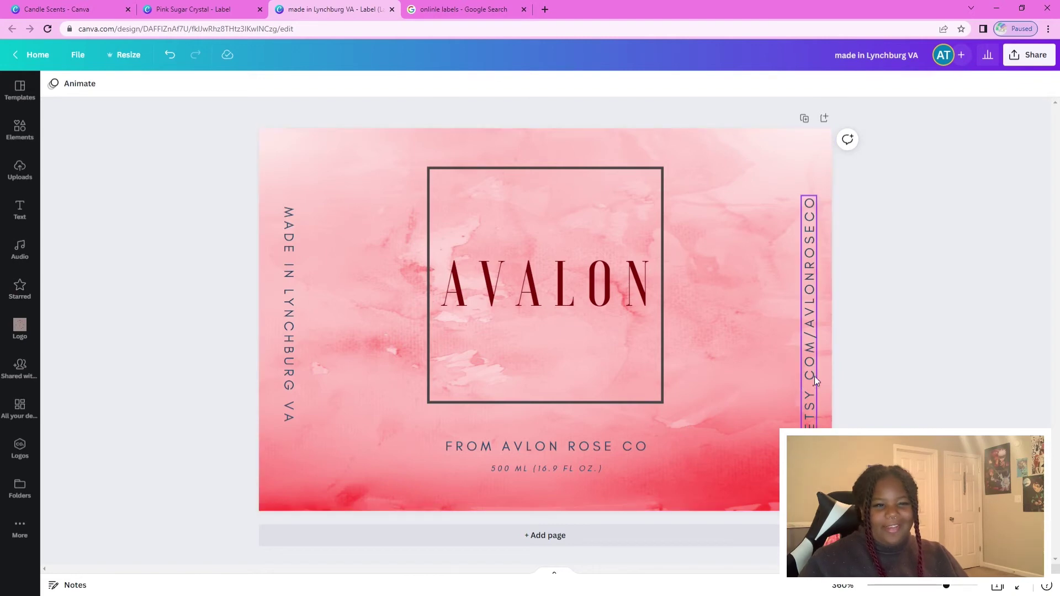
pyautogui.click(572, 300)
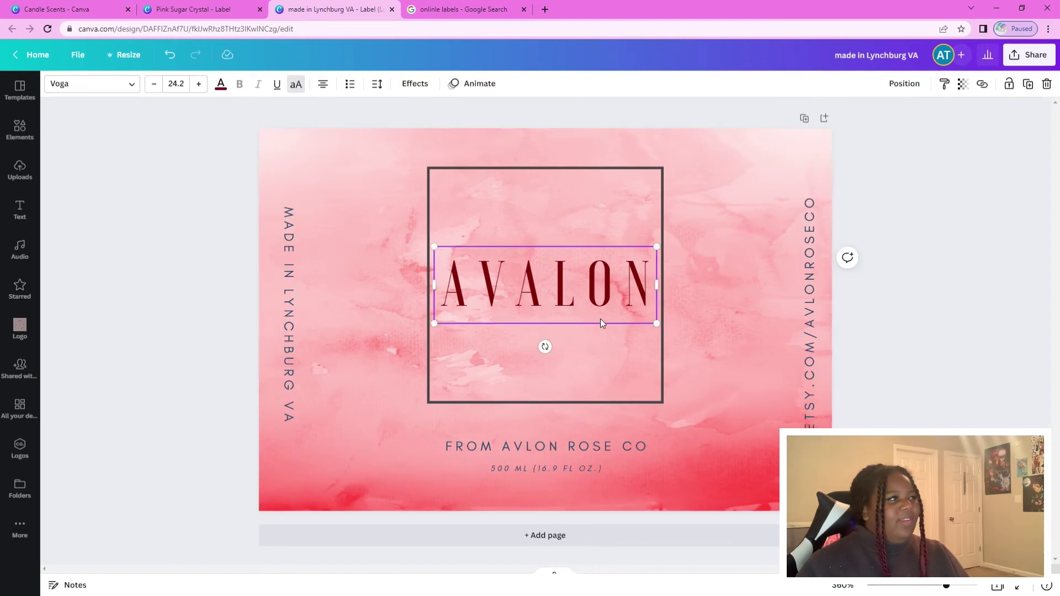
pyautogui.click(93, 87)
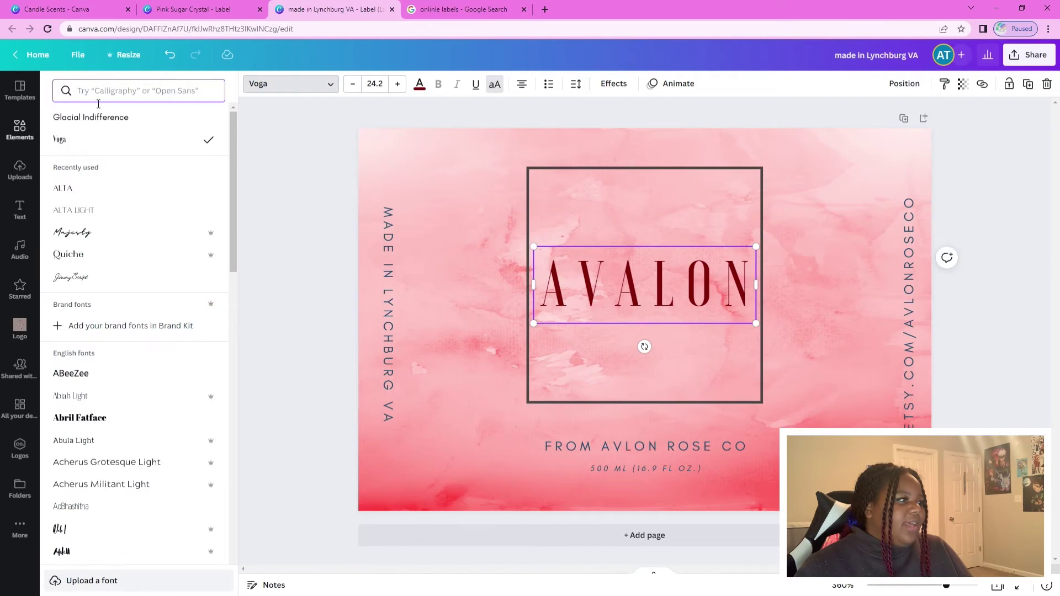
pyautogui.click(87, 253)
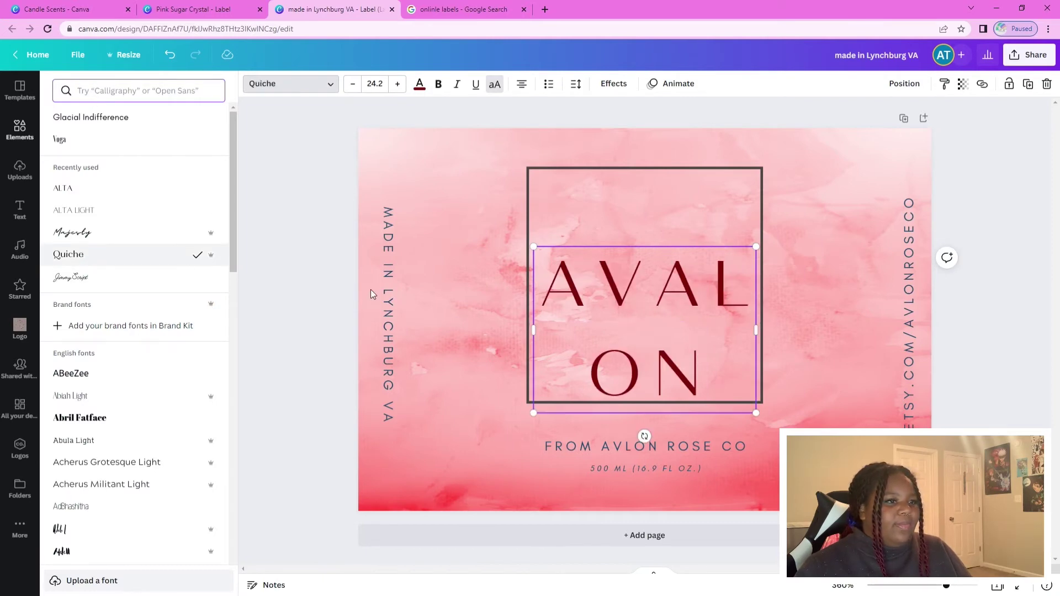
# Resize AVALON to 15.2 so it fits one line, and centre it in the frame.
pyautogui.click(362, 89)
pyautogui.click(362, 89)
pyautogui.click(361, 89)
pyautogui.click(361, 89)
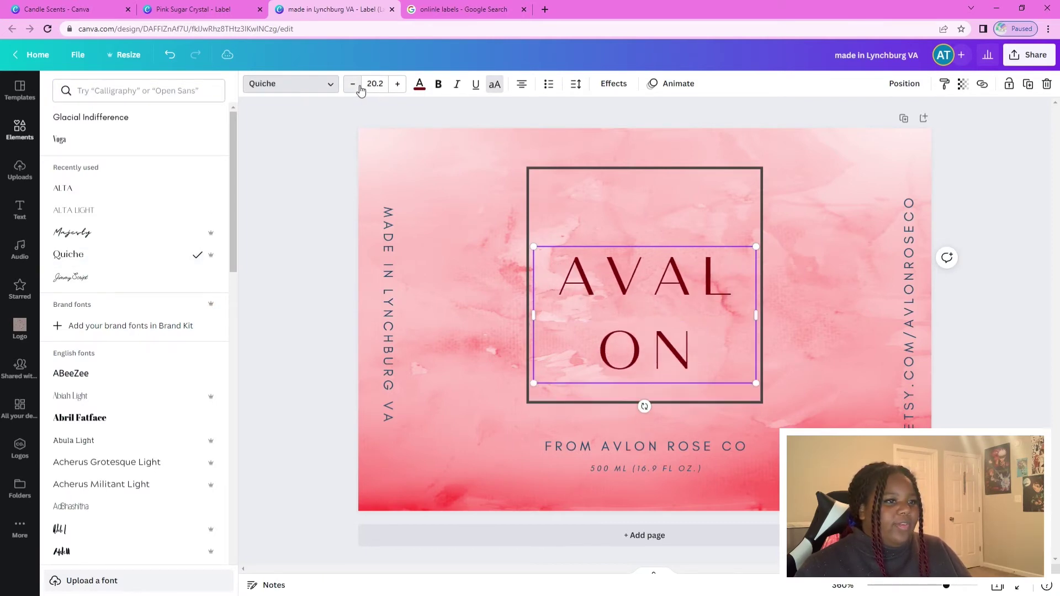
pyautogui.click(360, 89)
pyautogui.click(361, 89)
pyautogui.click(359, 87)
pyautogui.click(359, 87)
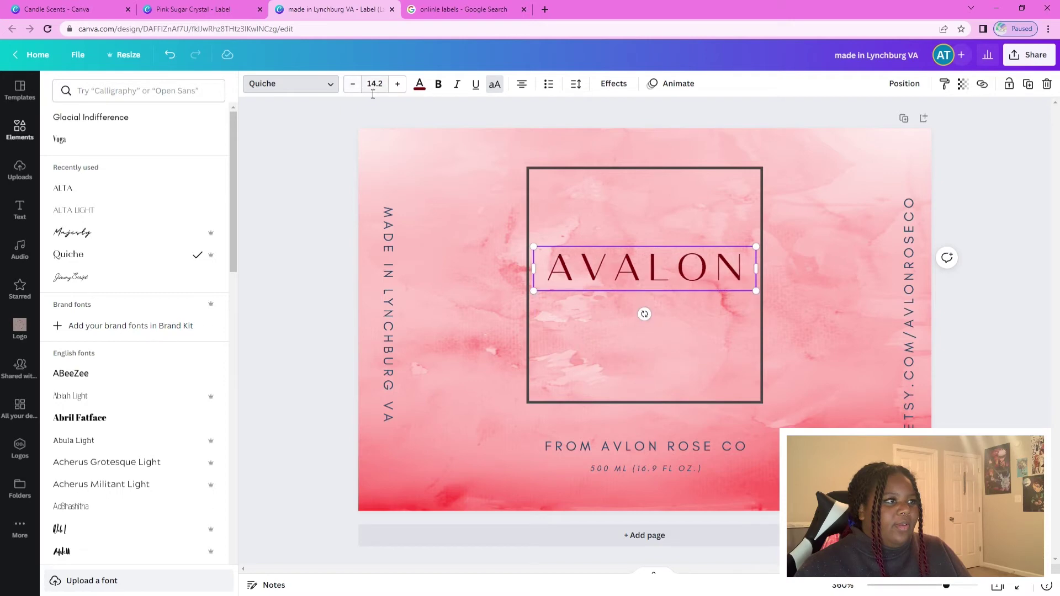
pyautogui.click(397, 86)
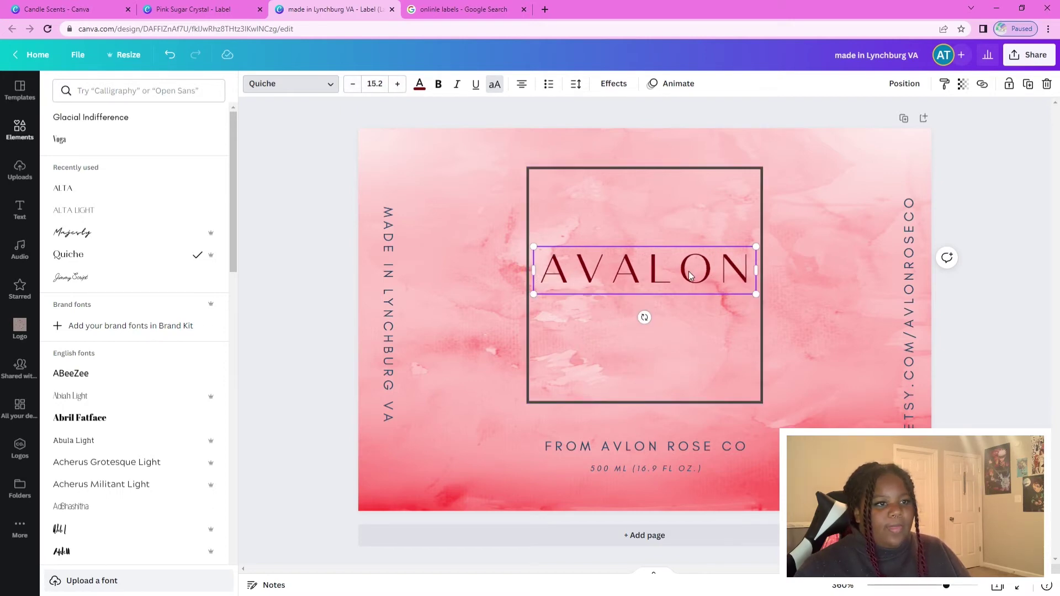
pyautogui.moveTo(691, 274); pyautogui.dragTo(693, 286)
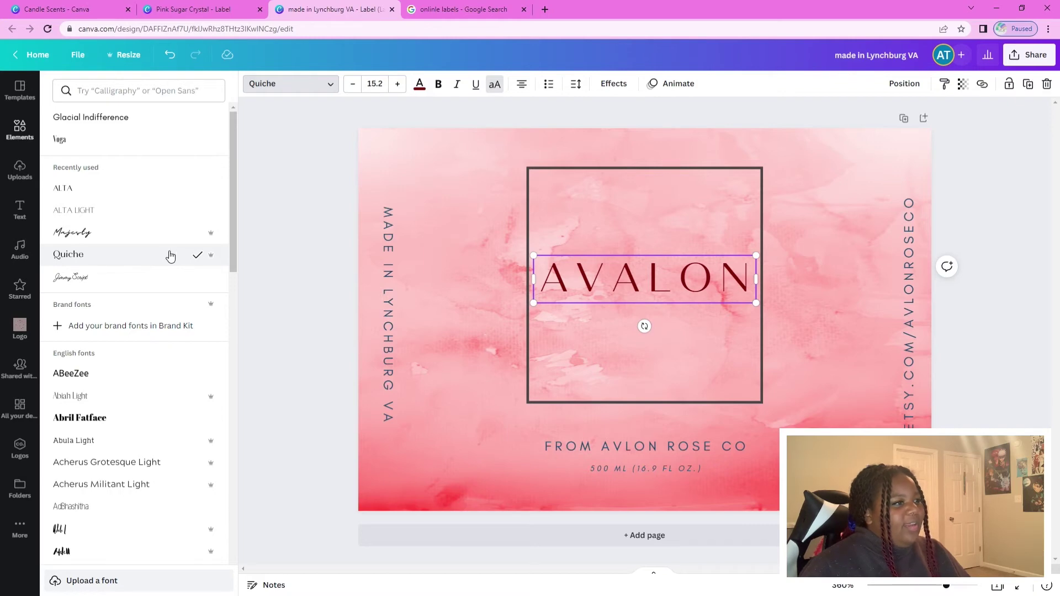
pyautogui.moveTo(214, 264)
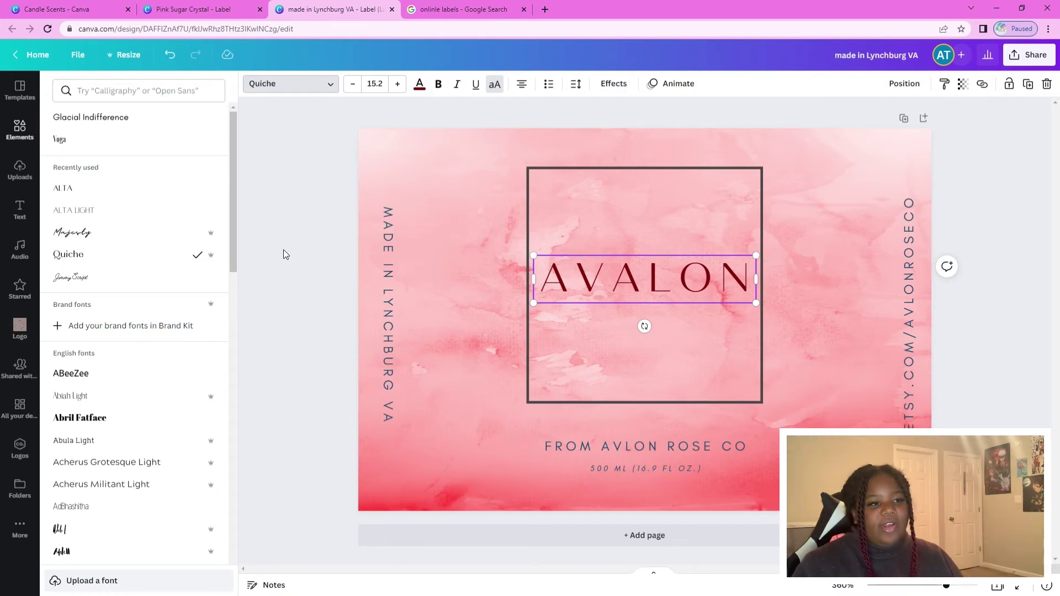
# Turn the ETSY.COM/AVLONROSECO and MADE IN LYNCHBURG VA side texts dark red (#800505).
pyautogui.click(799, 292)
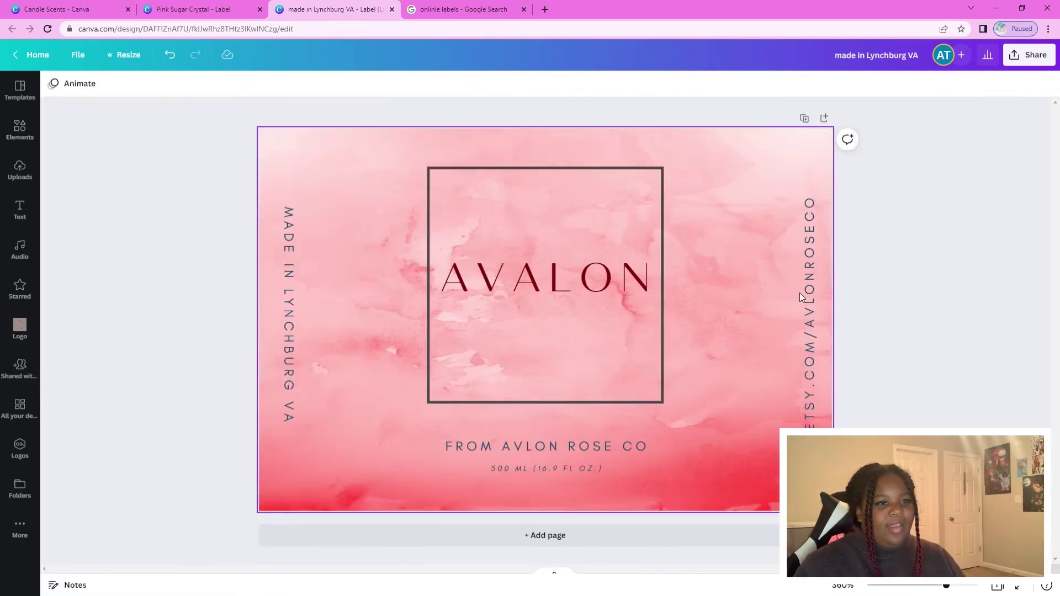
pyautogui.click(810, 296)
pyautogui.click(220, 83)
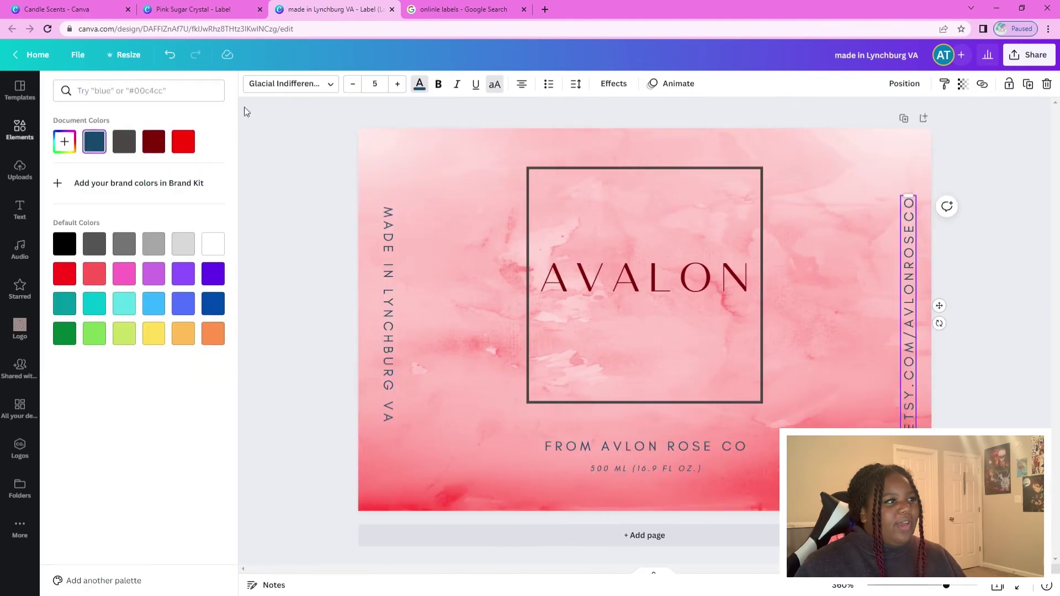
pyautogui.click(163, 148)
pyautogui.click(389, 277)
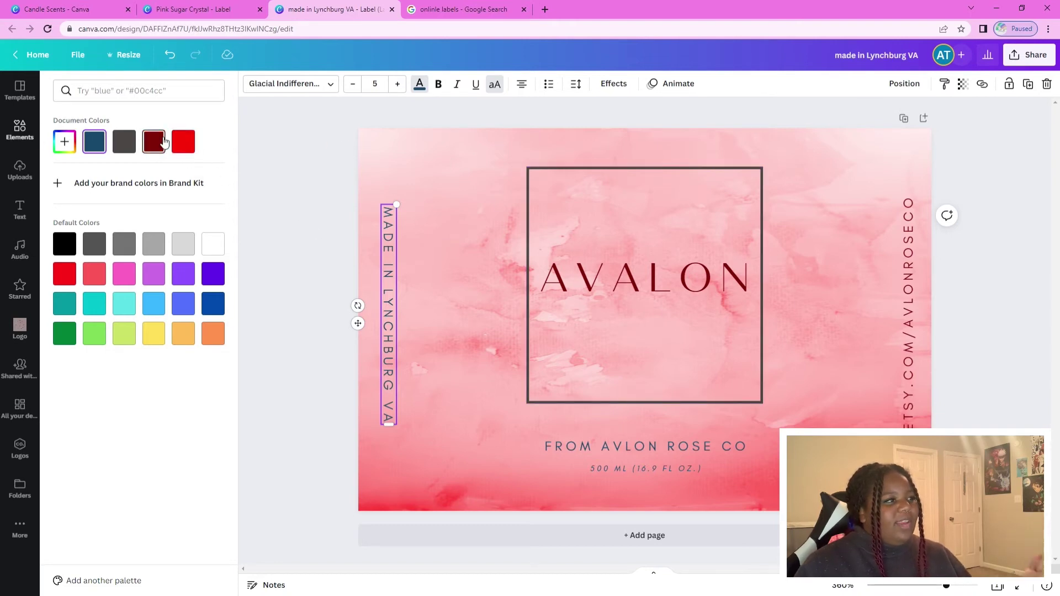
pyautogui.click(64, 141)
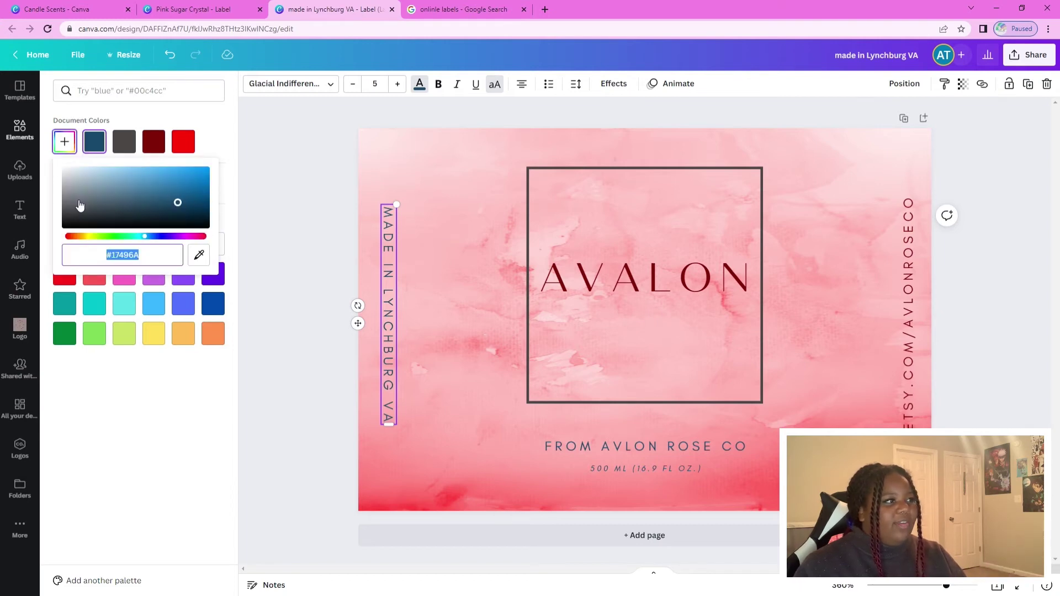
pyautogui.click(240, 180)
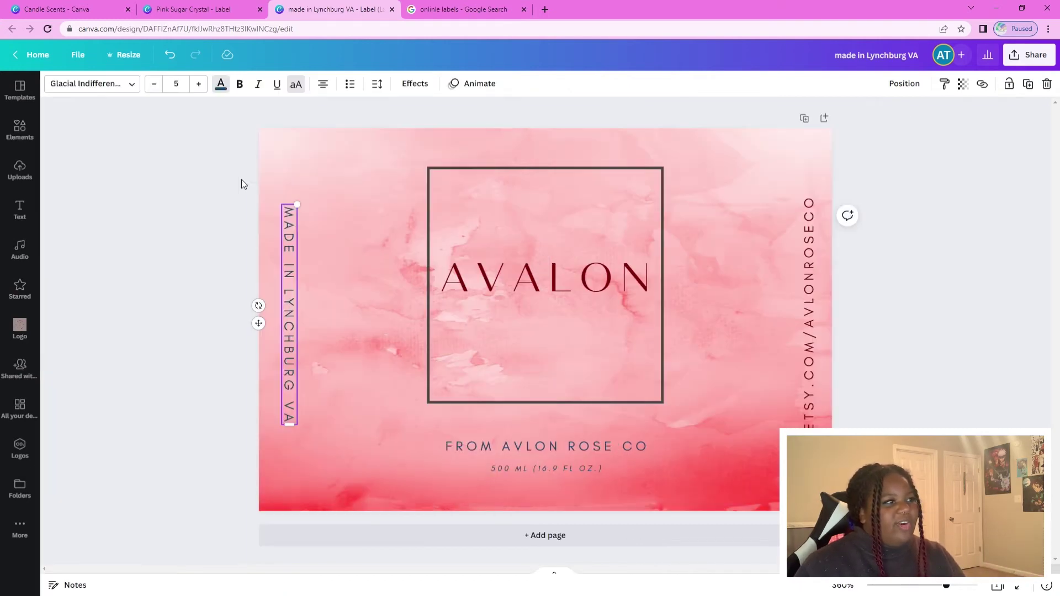
pyautogui.click(225, 88)
pyautogui.click(154, 142)
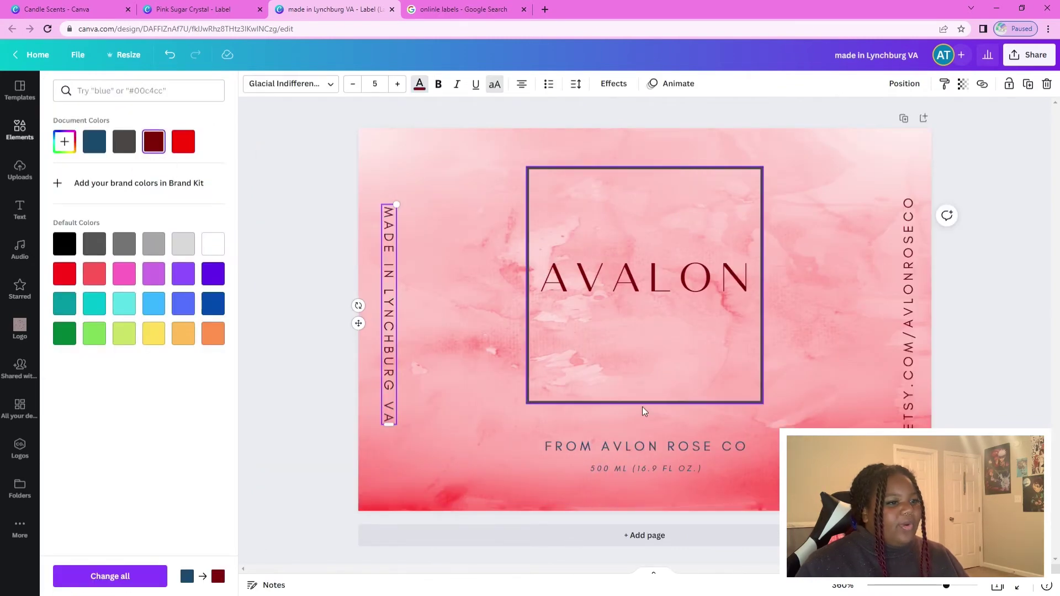
# Turn the FROM AVLON ROSE CO and 500 ML bottom lines dark red.
pyautogui.click(645, 444)
pyautogui.click(154, 141)
pyautogui.keyDown('shift'); pyautogui.click(690, 468); pyautogui.keyUp('shift')
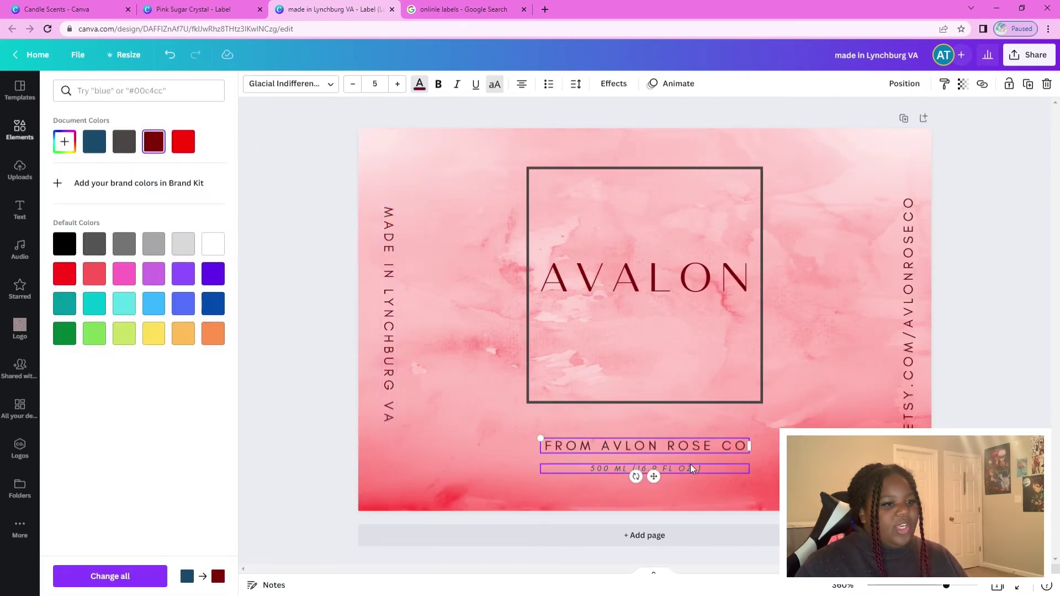
pyautogui.click(154, 141)
pyautogui.click(321, 206)
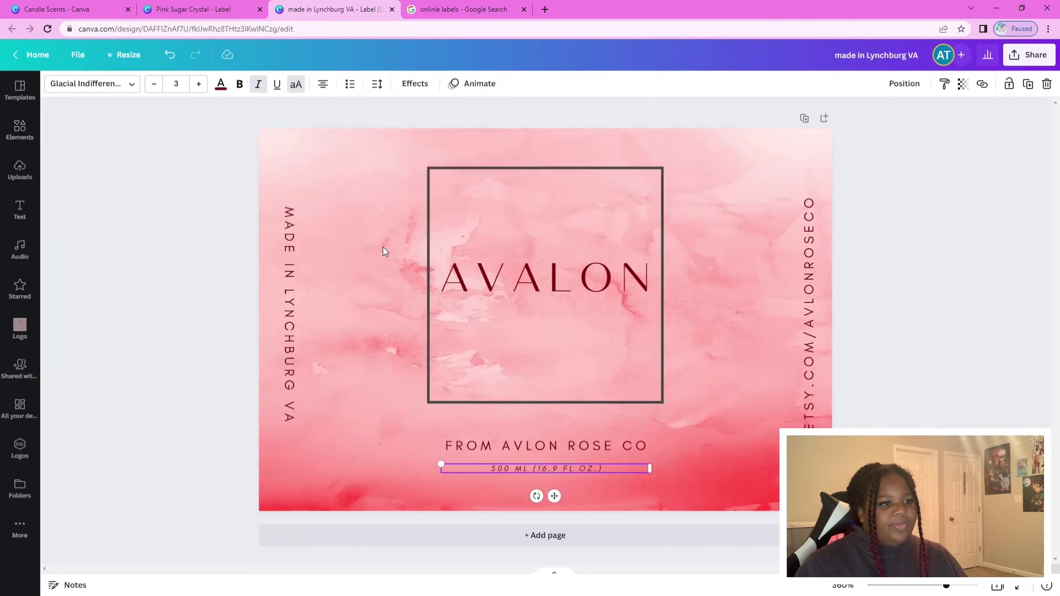
pyautogui.click(948, 377)
# Make the square frame black.
pyautogui.click(662, 342)
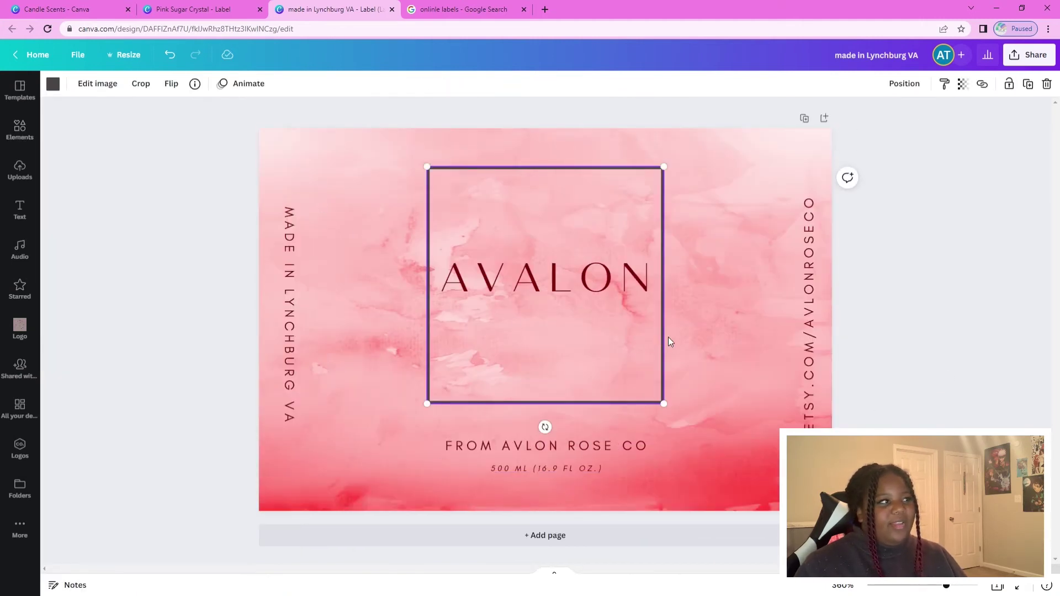
pyautogui.click(53, 83)
pyautogui.click(64, 244)
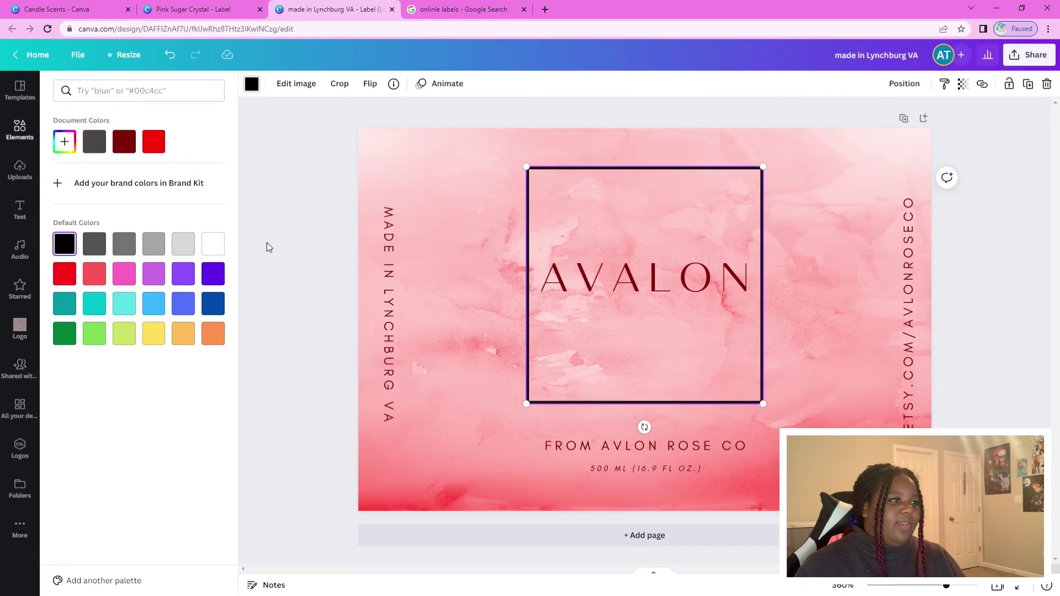
pyautogui.click(64, 142)
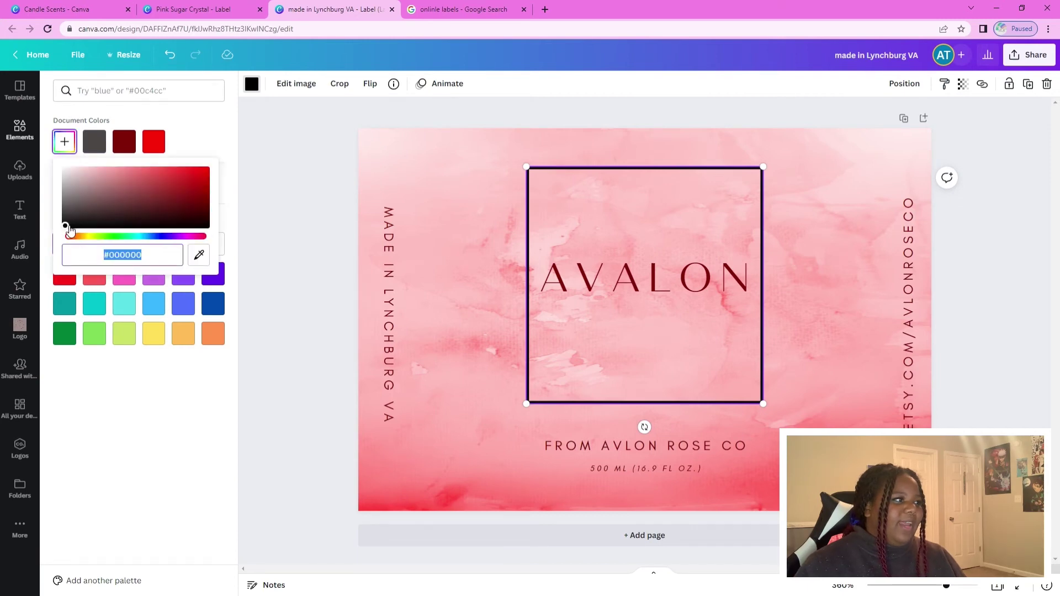
pyautogui.click(309, 215)
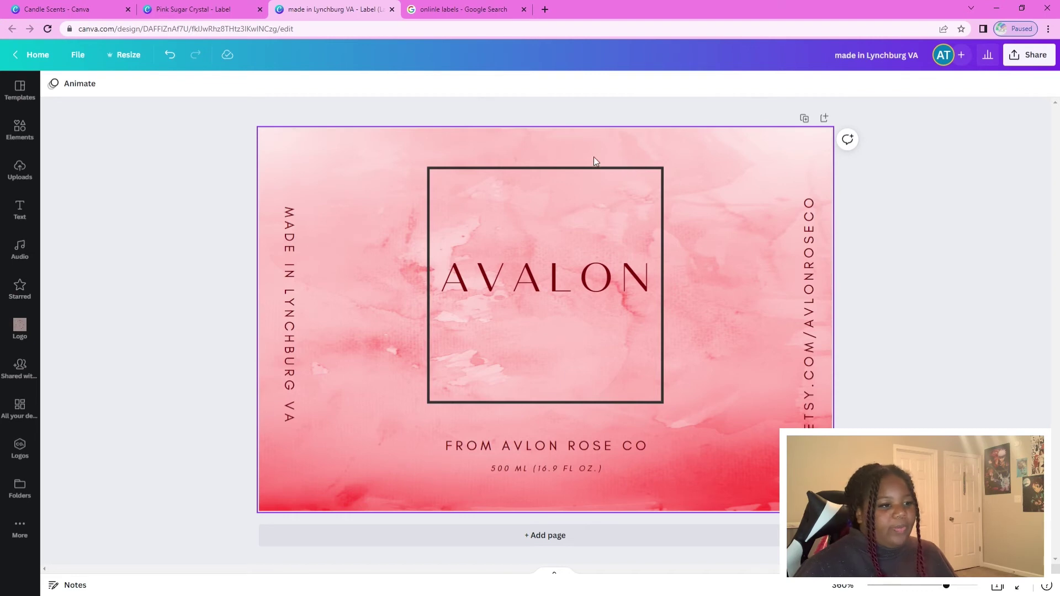
# Search the Elements panel for "rose border" graphics.
pyautogui.click(21, 135)
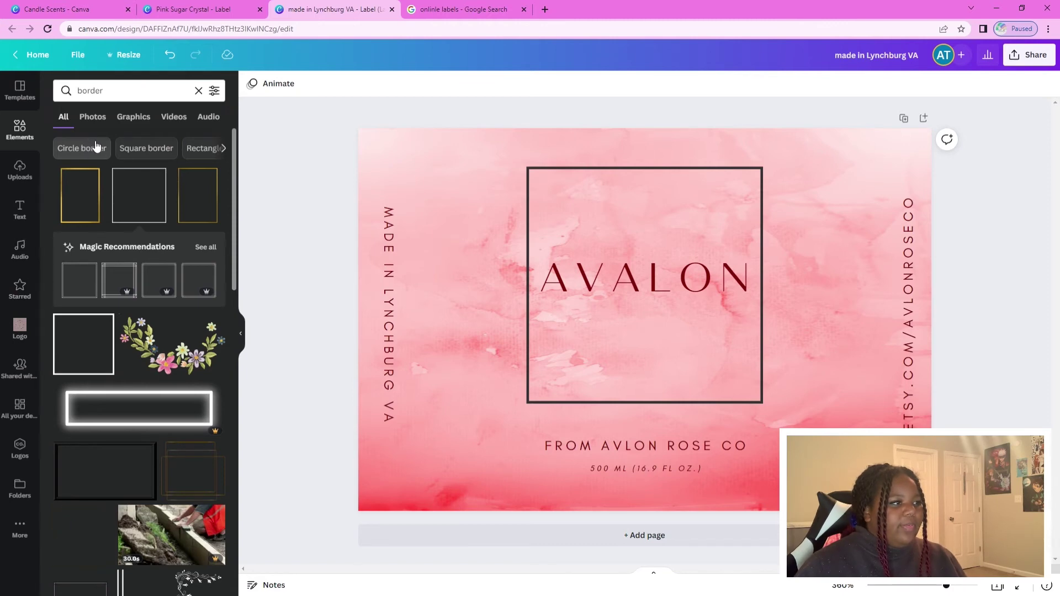
pyautogui.click(132, 93)
pyautogui.click(82, 93)
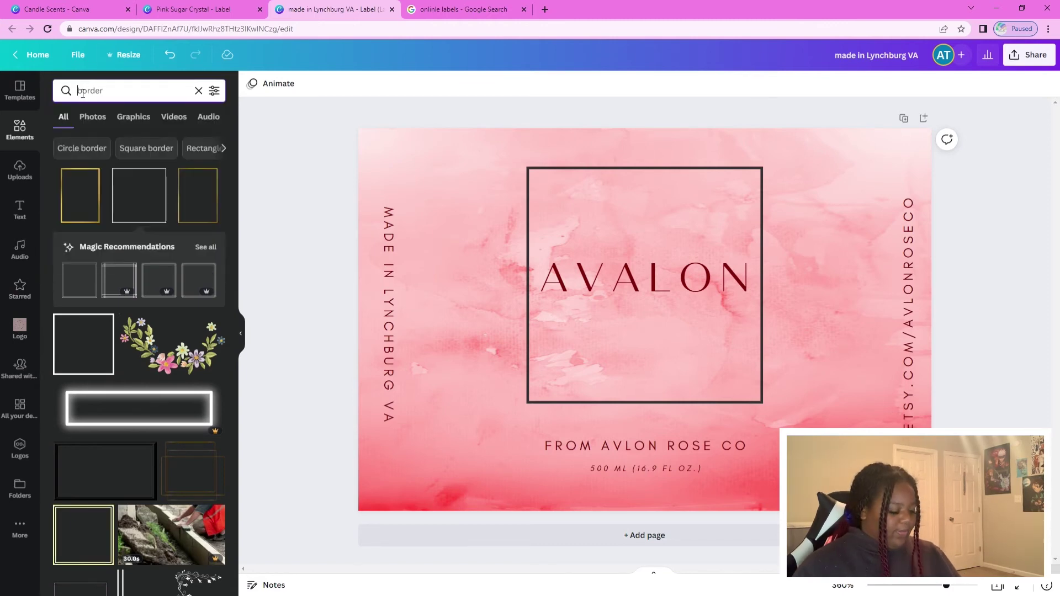
pyautogui.write('r')
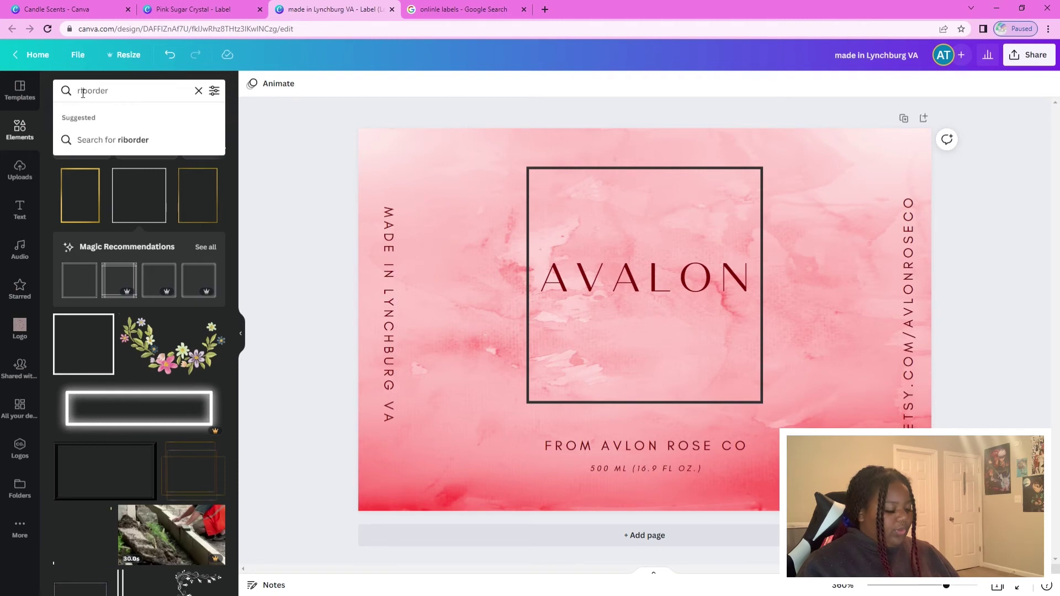
pyautogui.write('ose')
pyautogui.press('Return')
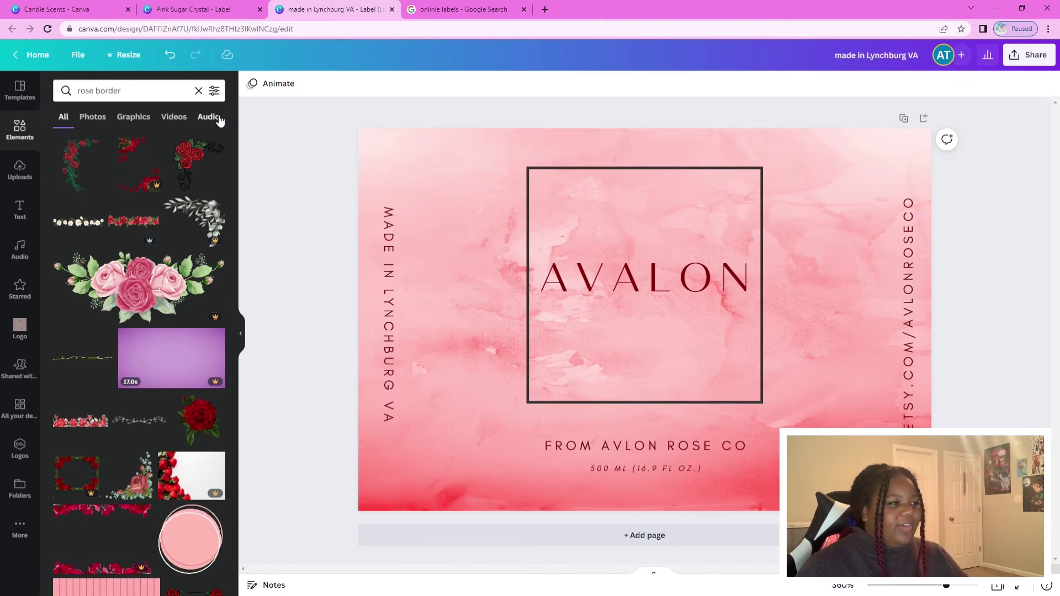
# Add a rose cluster, tilt it about -32°, shrink it, and place it at the frame's top-right corner.
pyautogui.click(139, 286)
pyautogui.moveTo(643, 445); pyautogui.dragTo(700, 237)
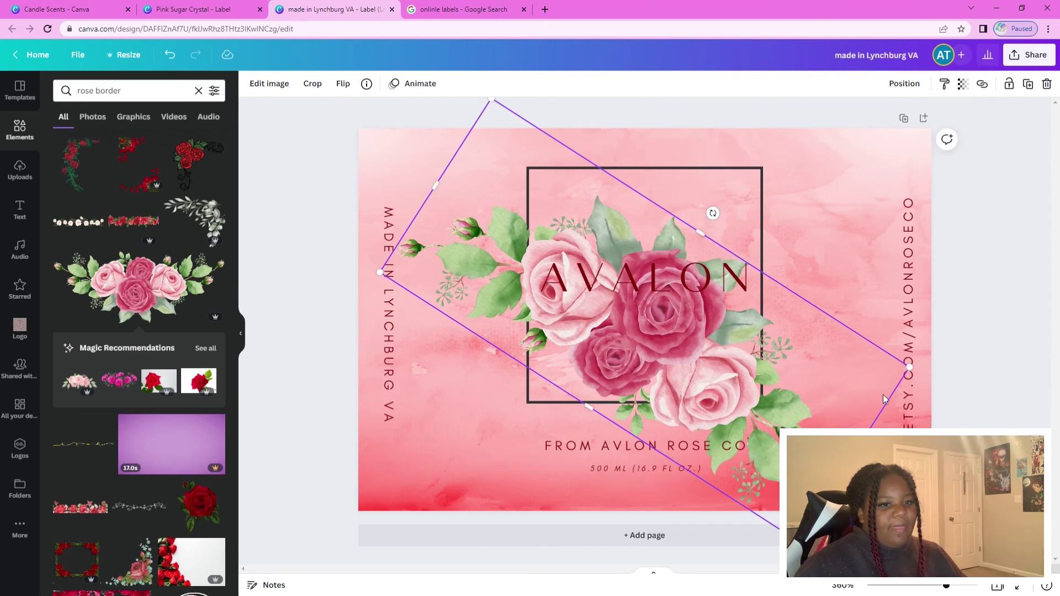
pyautogui.moveTo(909, 367); pyautogui.dragTo(514, 321)
pyautogui.moveTo(459, 298); pyautogui.dragTo(763, 197)
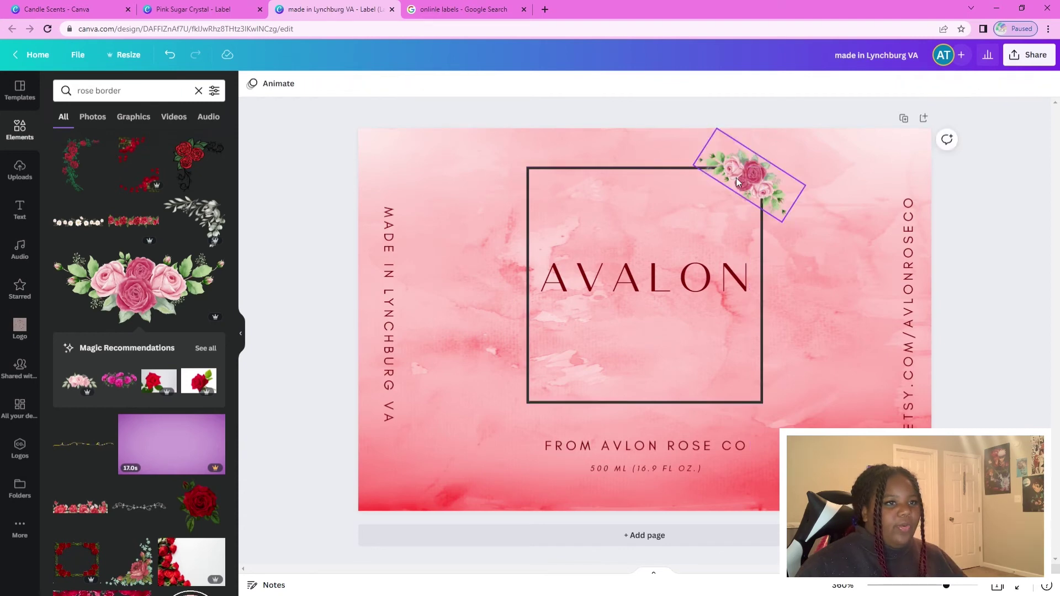
pyautogui.rightClick(750, 166)
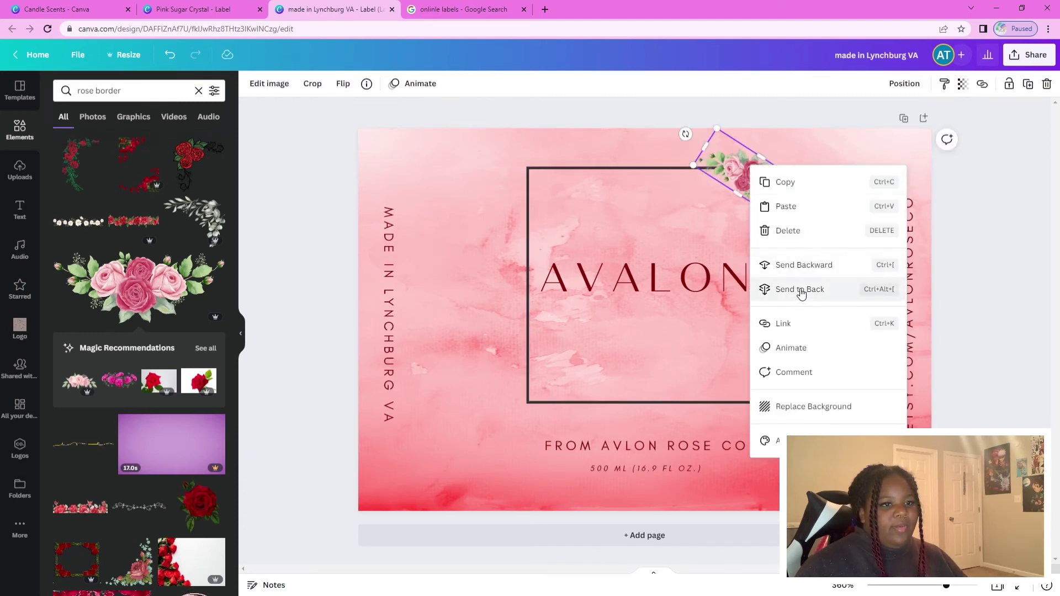
pyautogui.click(1007, 254)
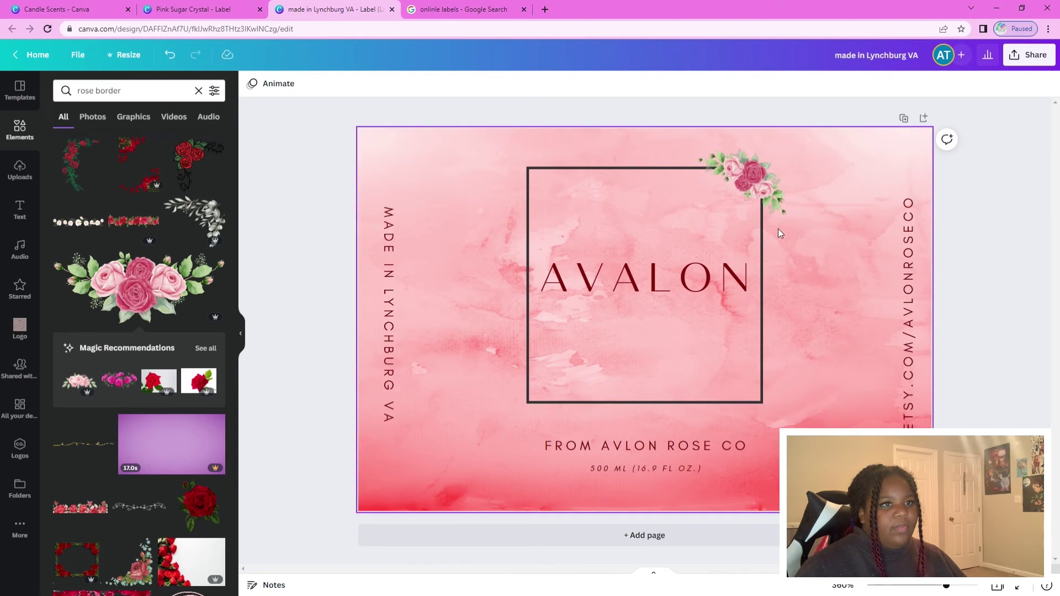
# Add a pink rose bouquet rotated about 45° at the frame's bottom-left corner.
pyautogui.click(177, 301)
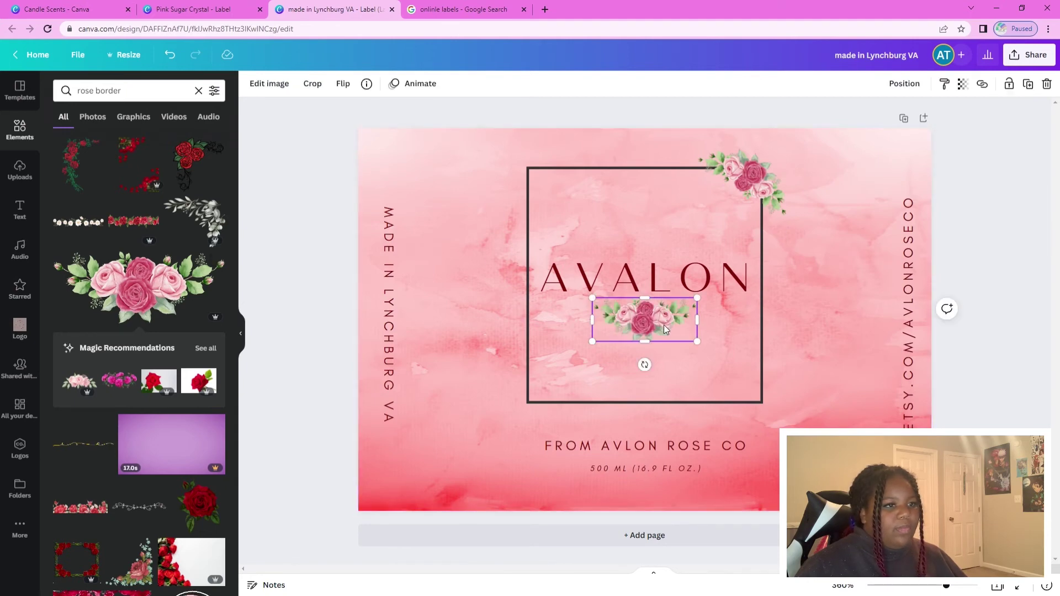
pyautogui.moveTo(644, 364); pyautogui.dragTo(524, 405)
pyautogui.click(1005, 309)
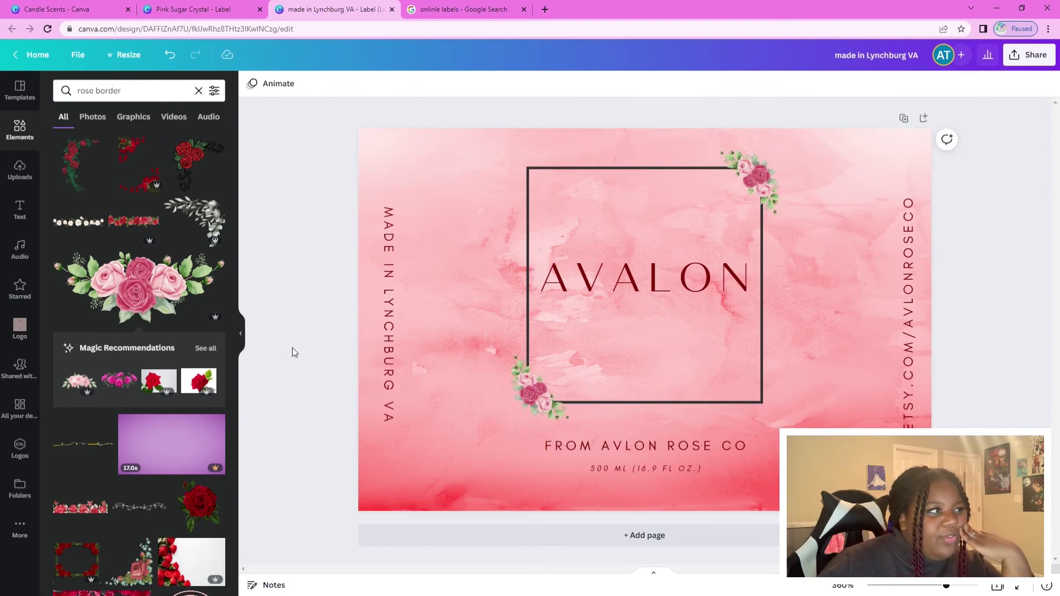
# Hide the Elements panel and detach the watercolour image from the page background.
pyautogui.click(236, 341)
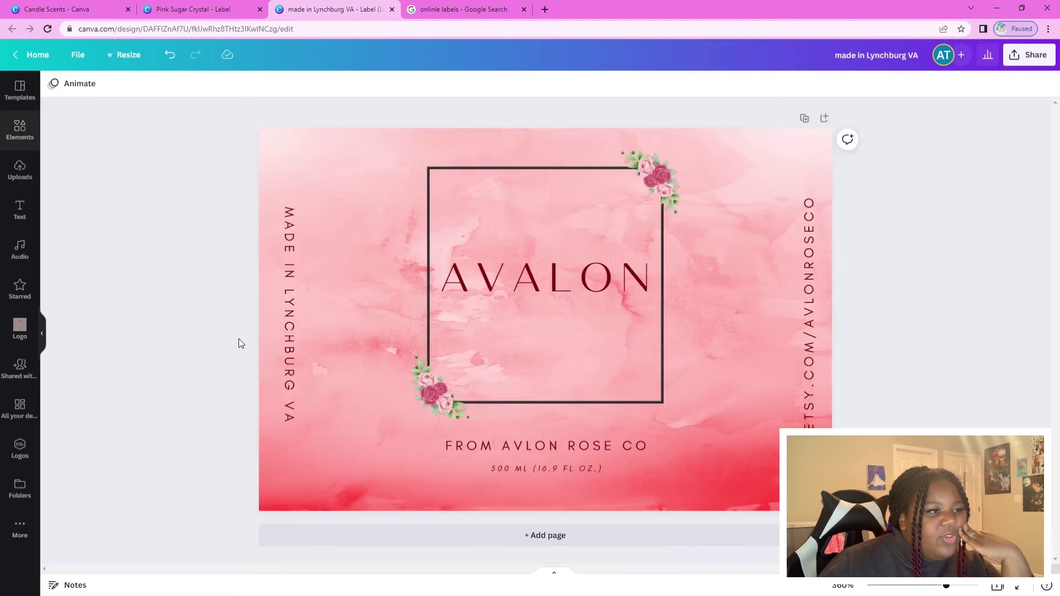
pyautogui.click(380, 274)
pyautogui.rightClick(380, 274)
pyautogui.click(438, 433)
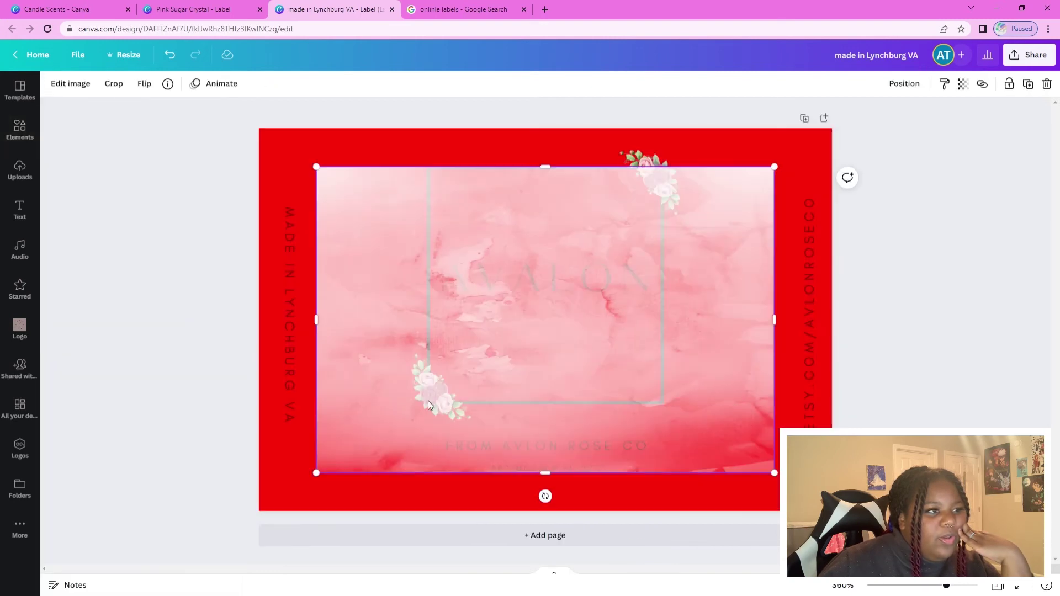
# Change the page background colour to a dark rose pink from the photo colours.
pyautogui.click(53, 85)
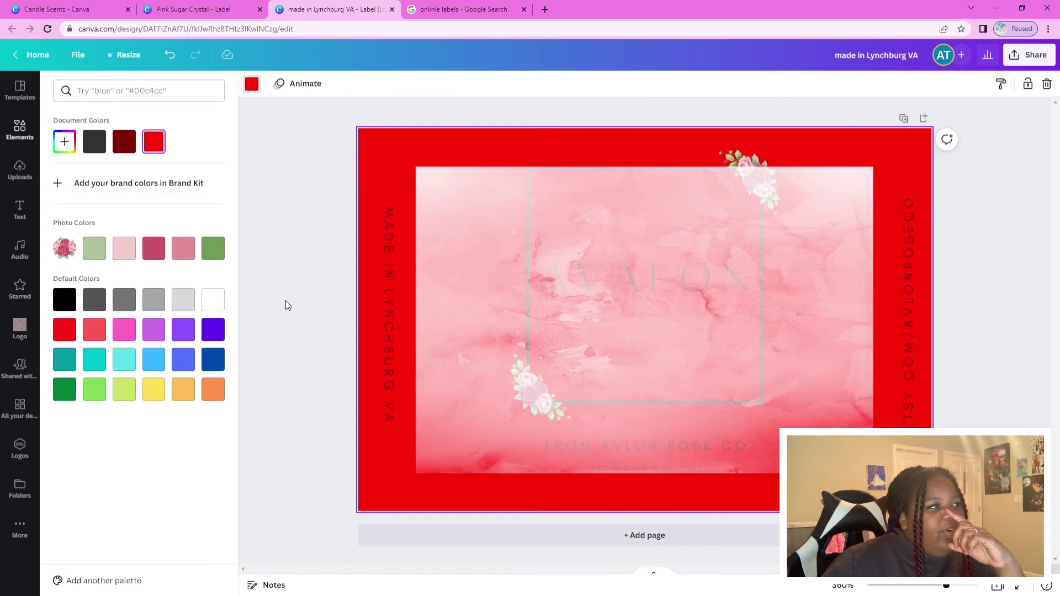
pyautogui.click(749, 148)
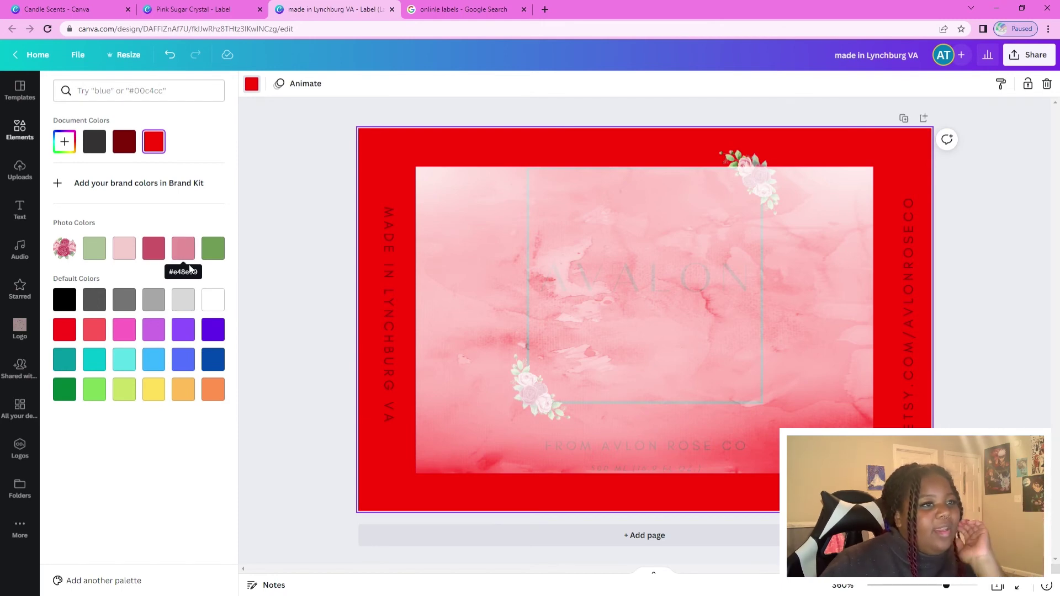
pyautogui.click(154, 248)
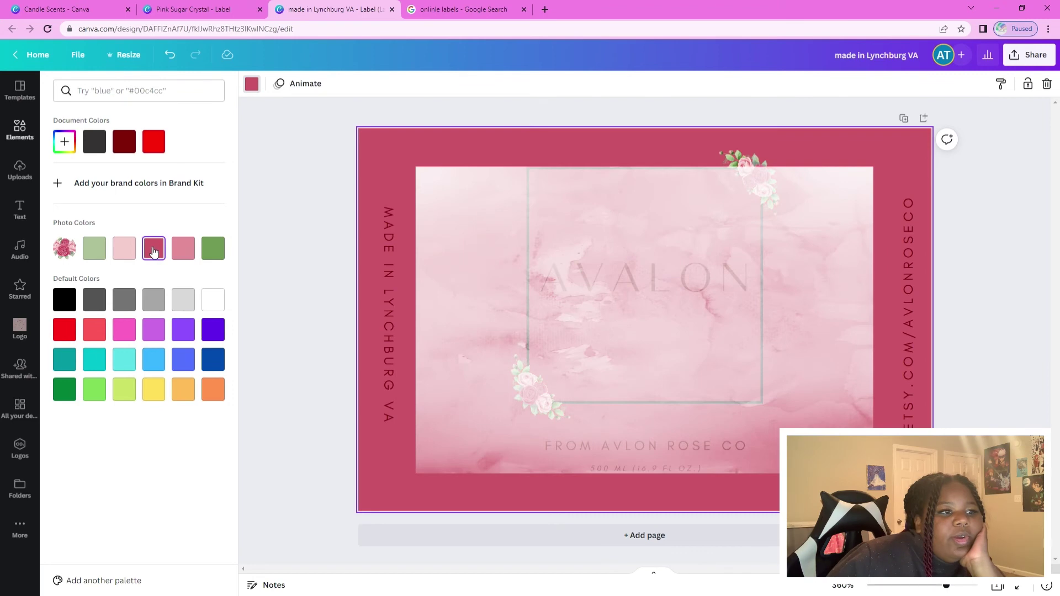
pyautogui.click(592, 287)
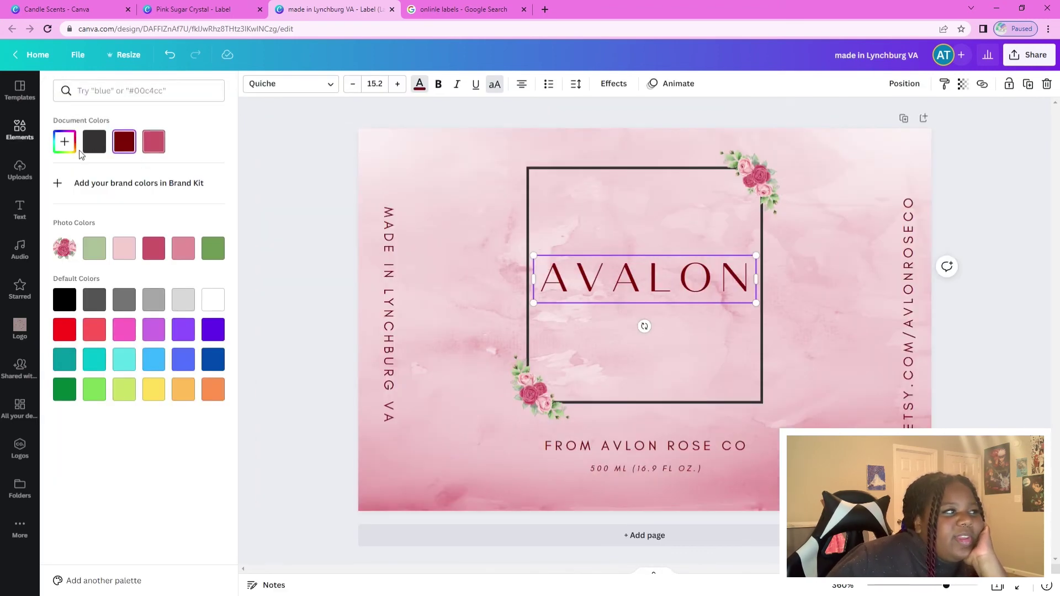
# Recolour the AVALON title to grey with the custom colour picker.
pyautogui.click(75, 147)
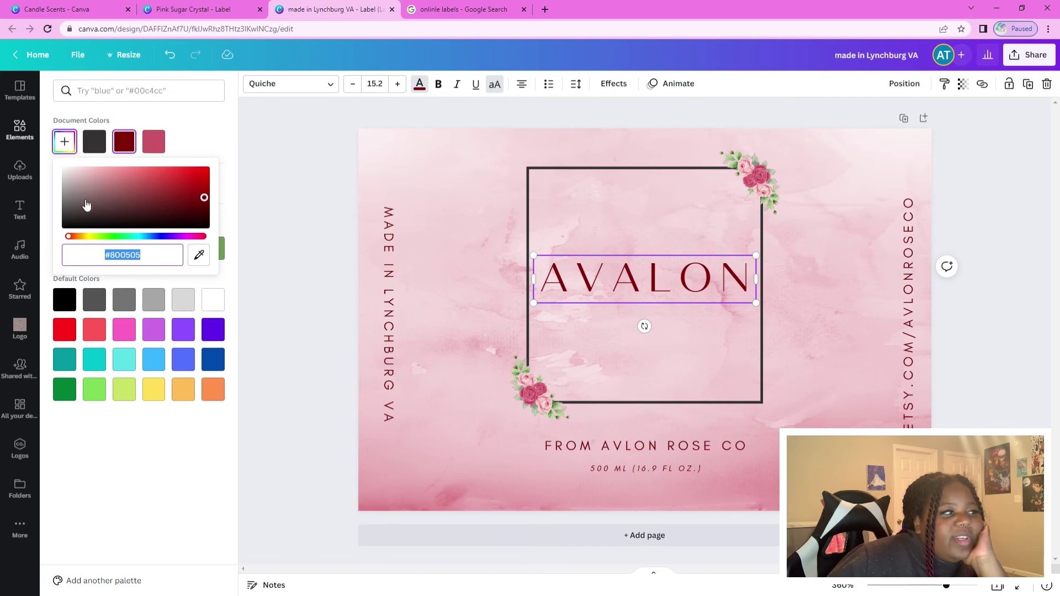
pyautogui.moveTo(75, 239)
pyautogui.mouseDown()
pyautogui.moveTo(88, 239)
pyautogui.moveTo(71, 238)
pyautogui.mouseUp()
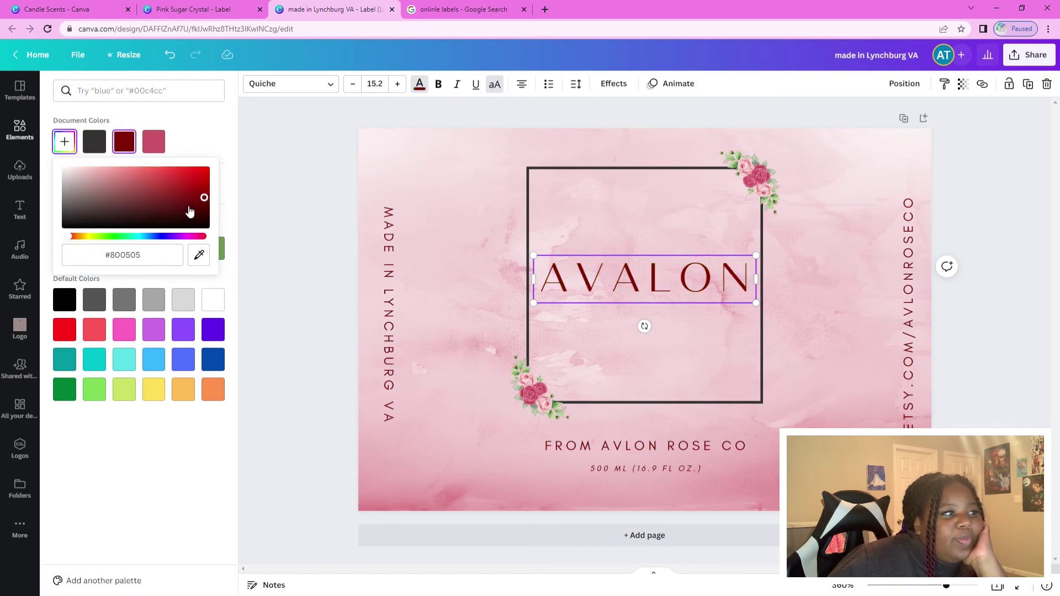
pyautogui.moveTo(204, 197); pyautogui.dragTo(58, 171)
pyautogui.click(370, 243)
# Apply the same grey to MADE IN LYNCHBURG VA, FROM AVLON ROSE CO and 500 ML (16.9 FL OZ.).
pyautogui.click(290, 241)
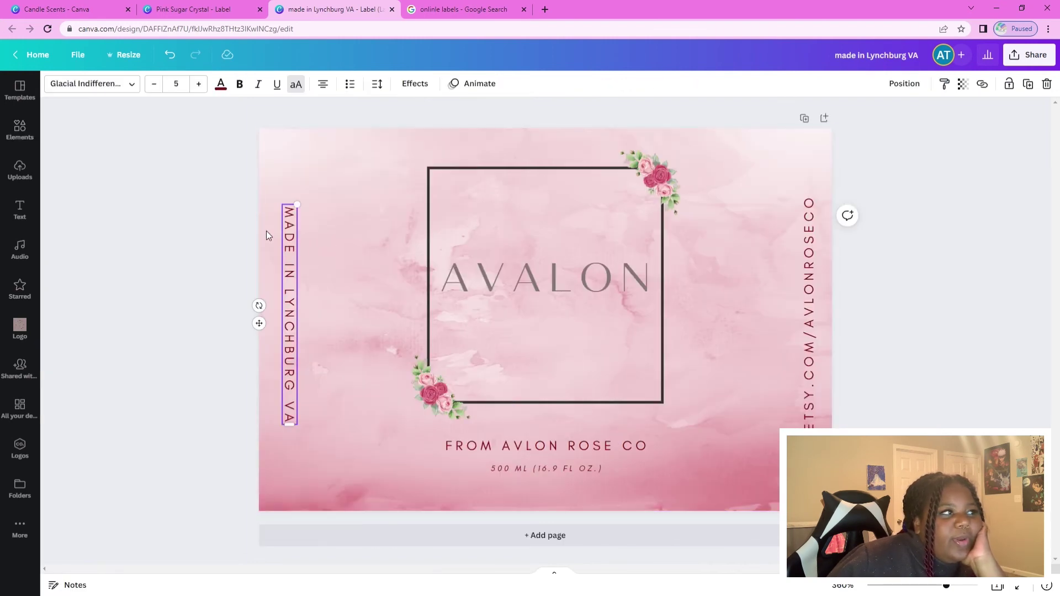
pyautogui.click(220, 83)
pyautogui.click(157, 144)
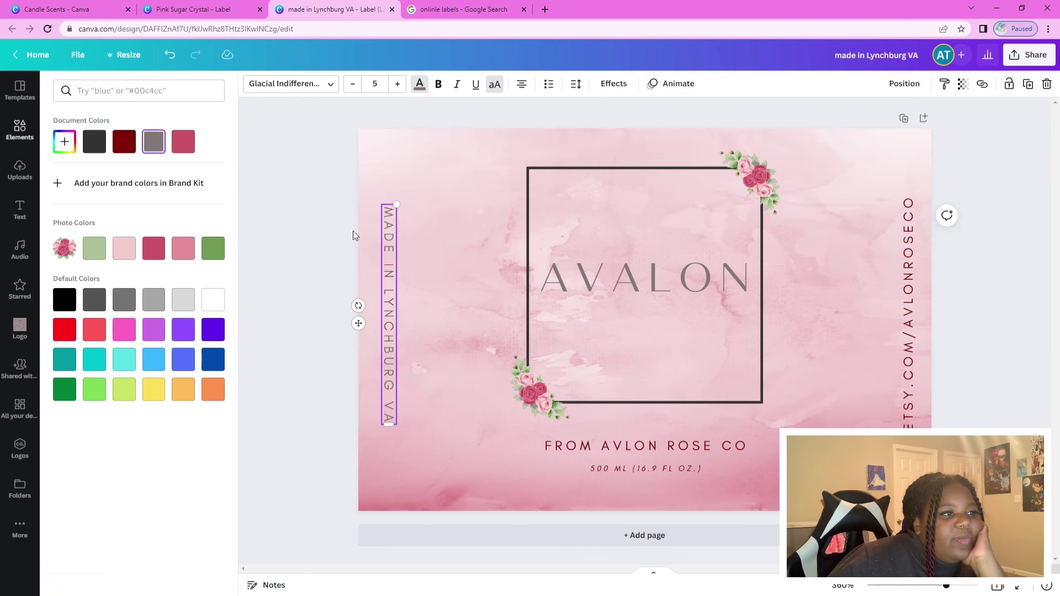
pyautogui.click(669, 446)
pyautogui.click(159, 142)
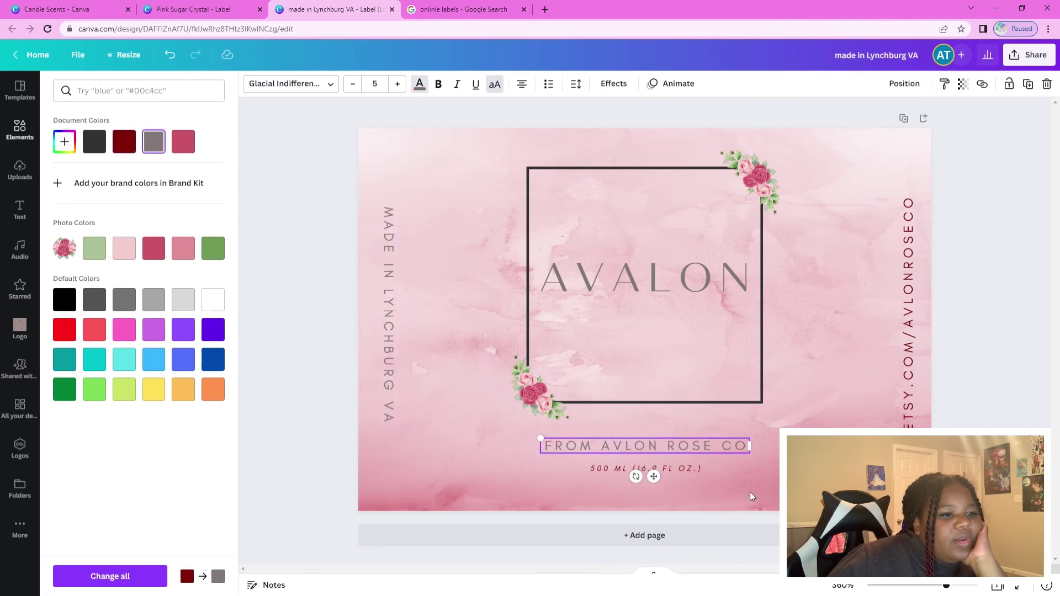
pyautogui.click(687, 463)
pyautogui.click(607, 467)
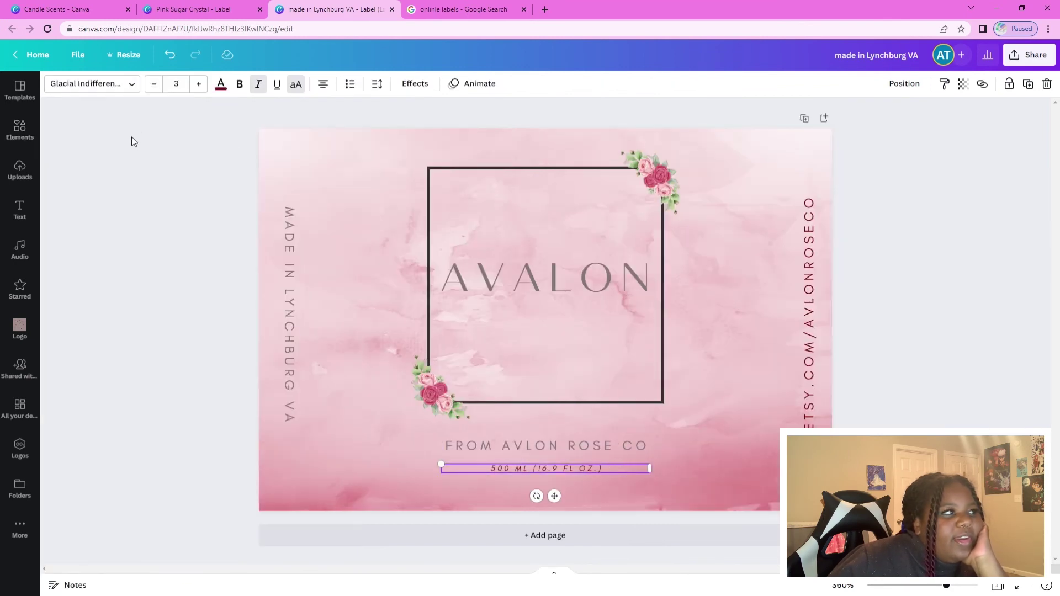
pyautogui.click(221, 84)
pyautogui.click(157, 142)
pyautogui.click(909, 370)
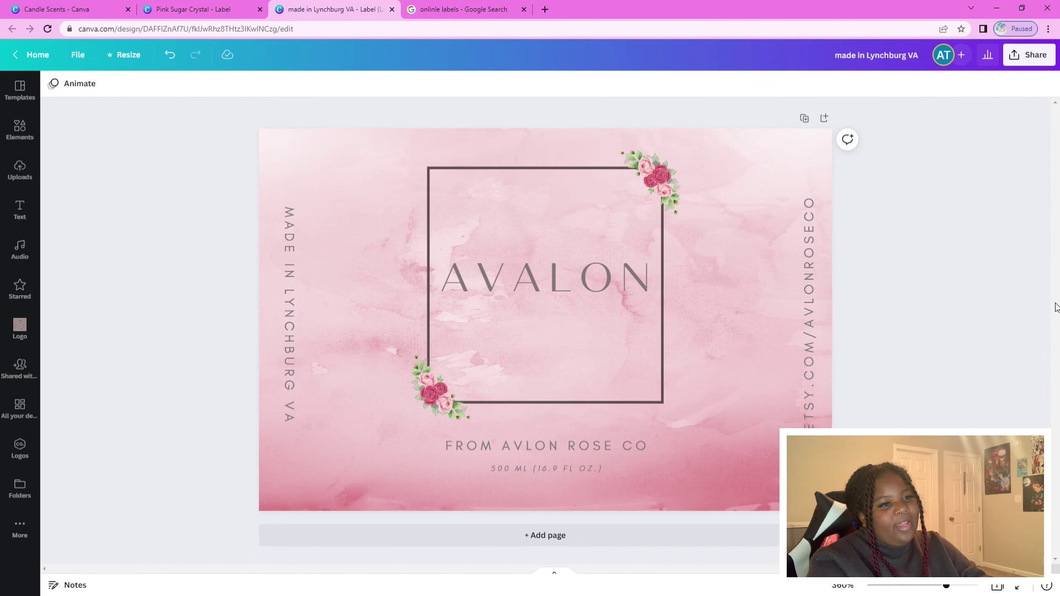
# Insert the missing A so the line reads FROM AVALON ROSE CO, then widen its box to one line.
pyautogui.click(526, 447)
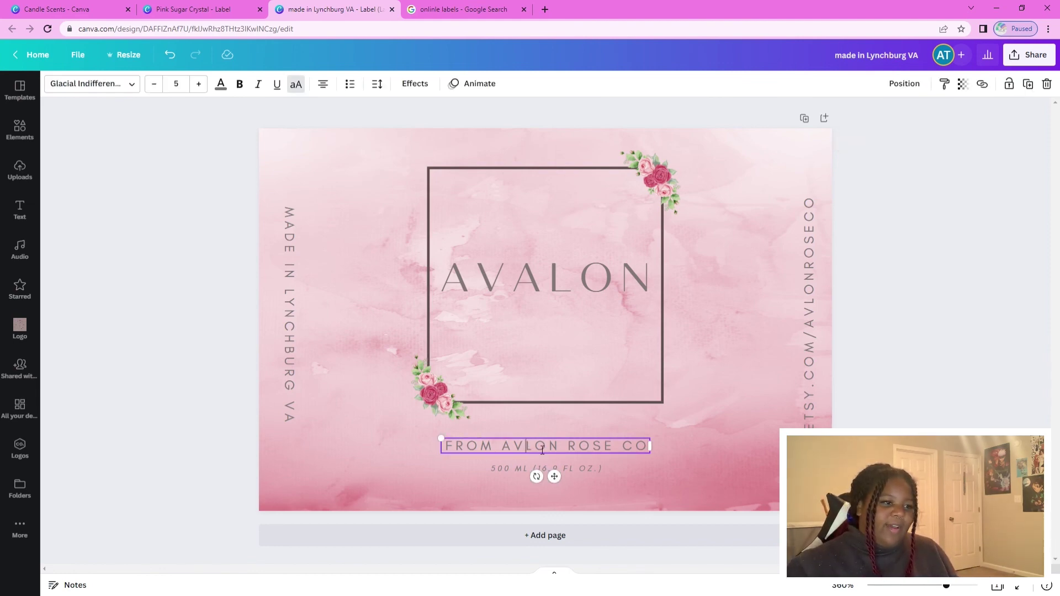
pyautogui.write('A')
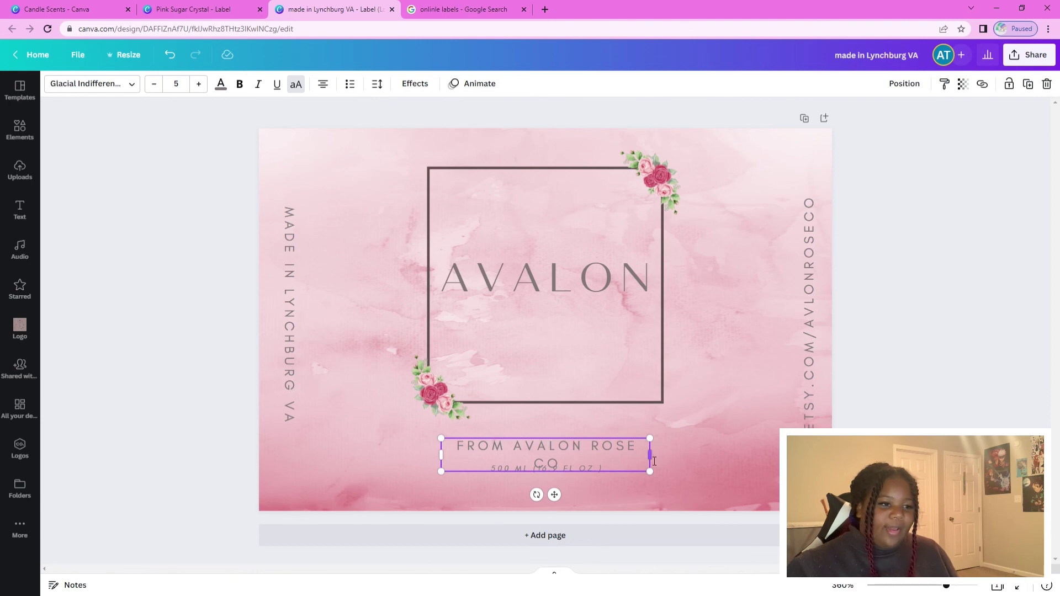
pyautogui.moveTo(657, 462); pyautogui.dragTo(664, 462)
pyautogui.click(932, 337)
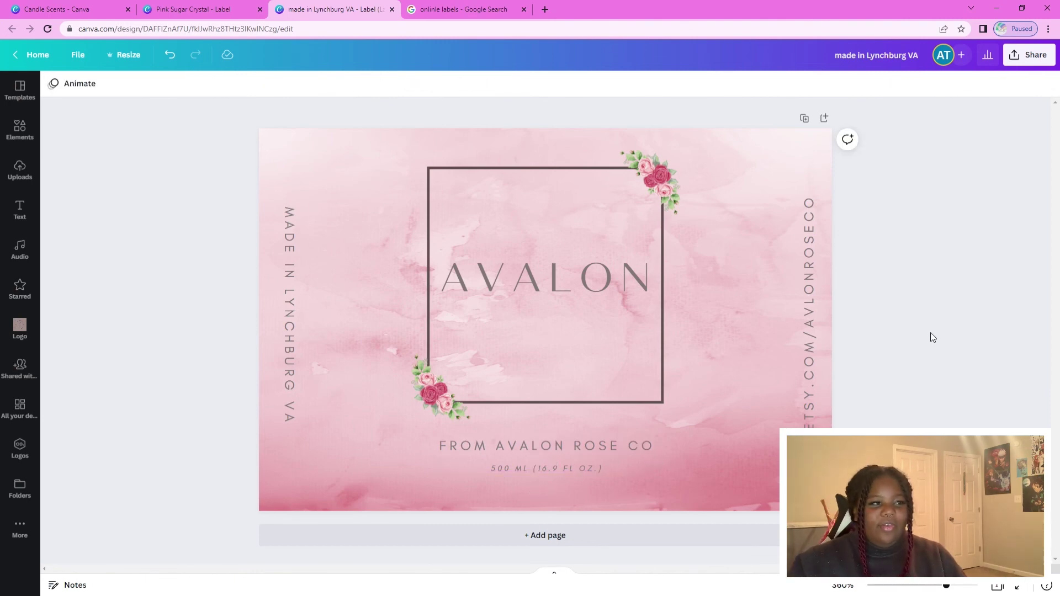